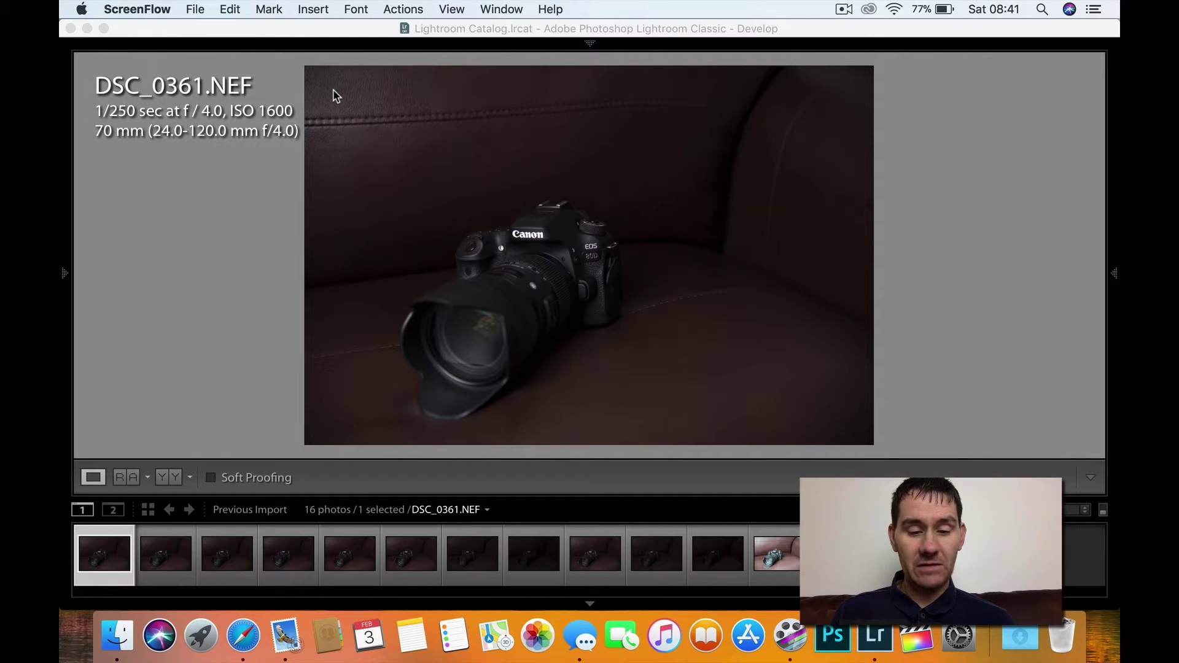
# Step: Page forward through the underexposed sofa shots from DSC_0361 to DSC_0367
pyautogui.click(121, 554)
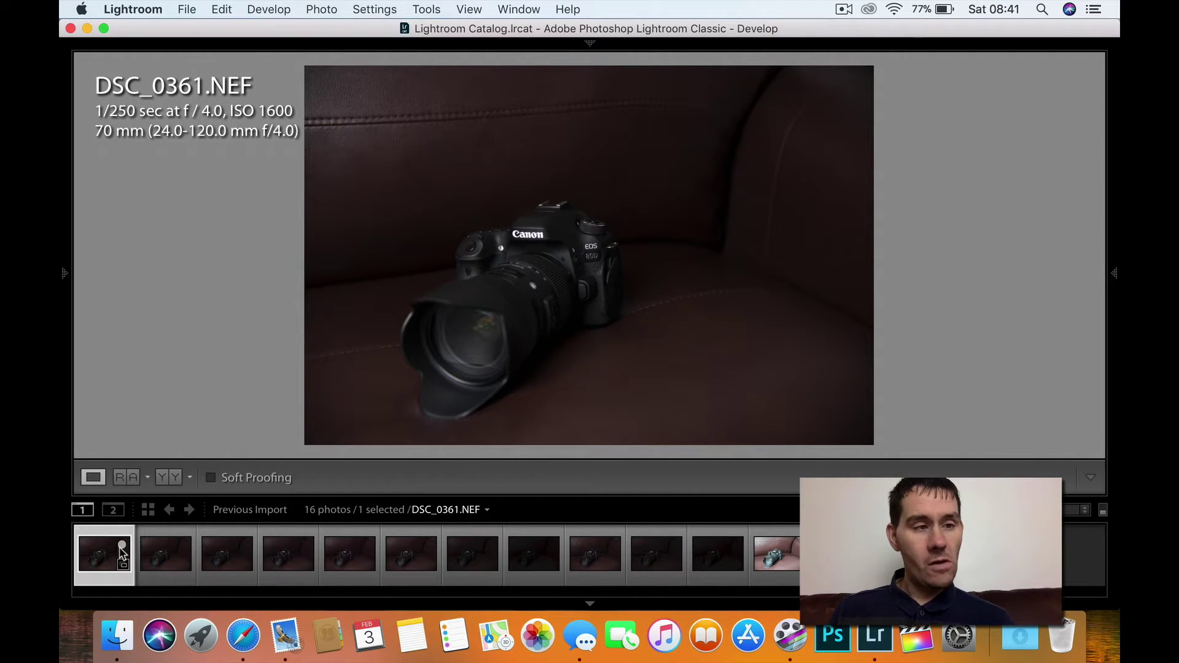
pyautogui.press('Right')
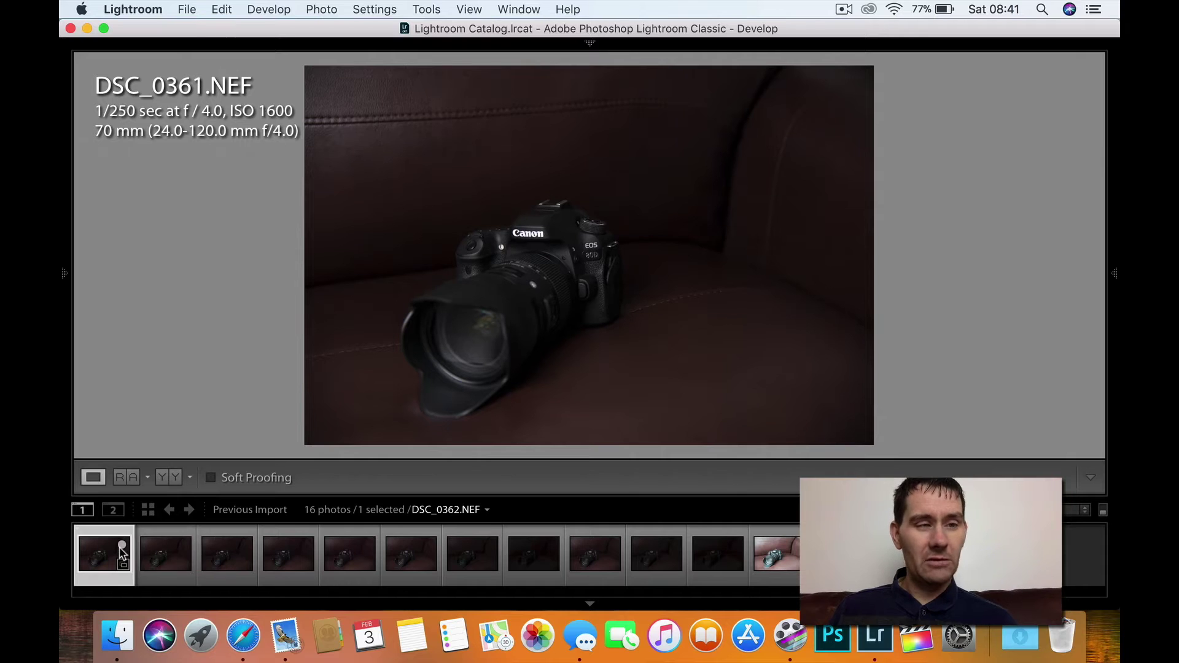
pyautogui.press('Right')
pyautogui.press('Right')
pyautogui.press('Right')
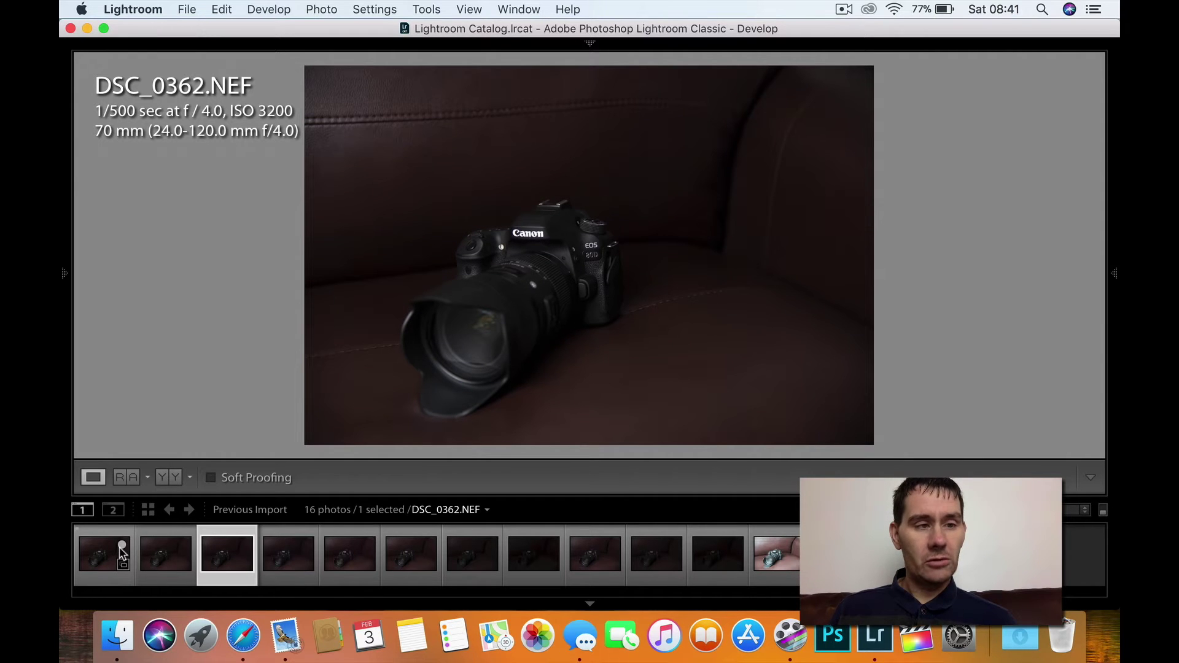
pyautogui.press('Right')
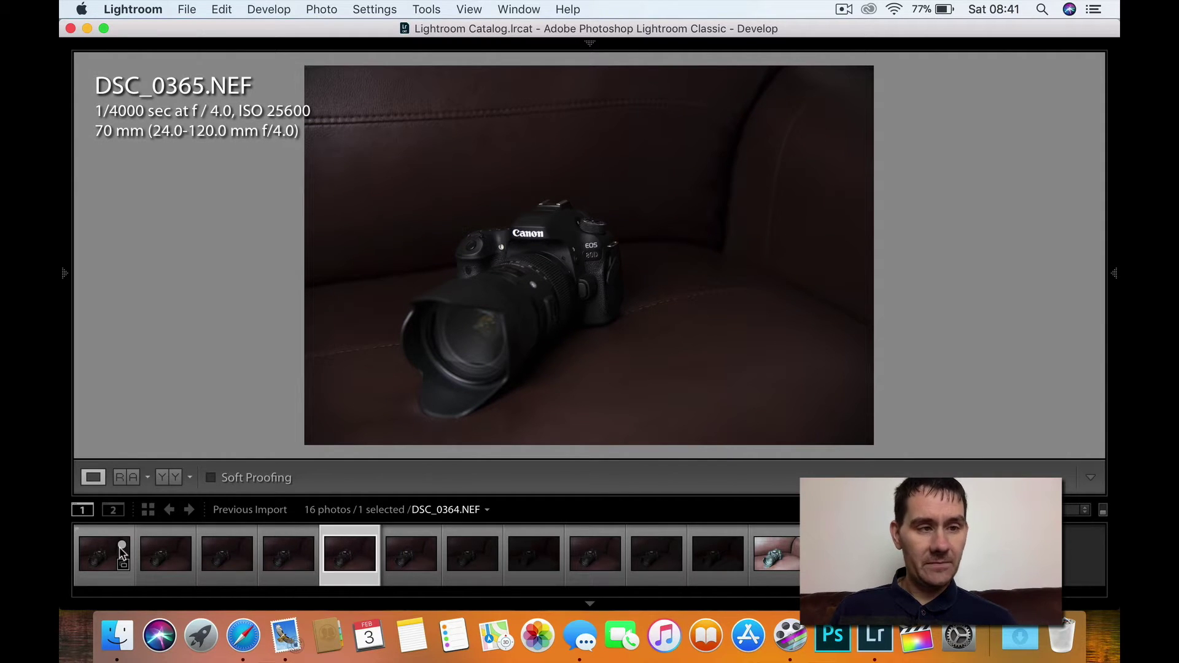
pyautogui.press('Right')
pyautogui.press('Left')
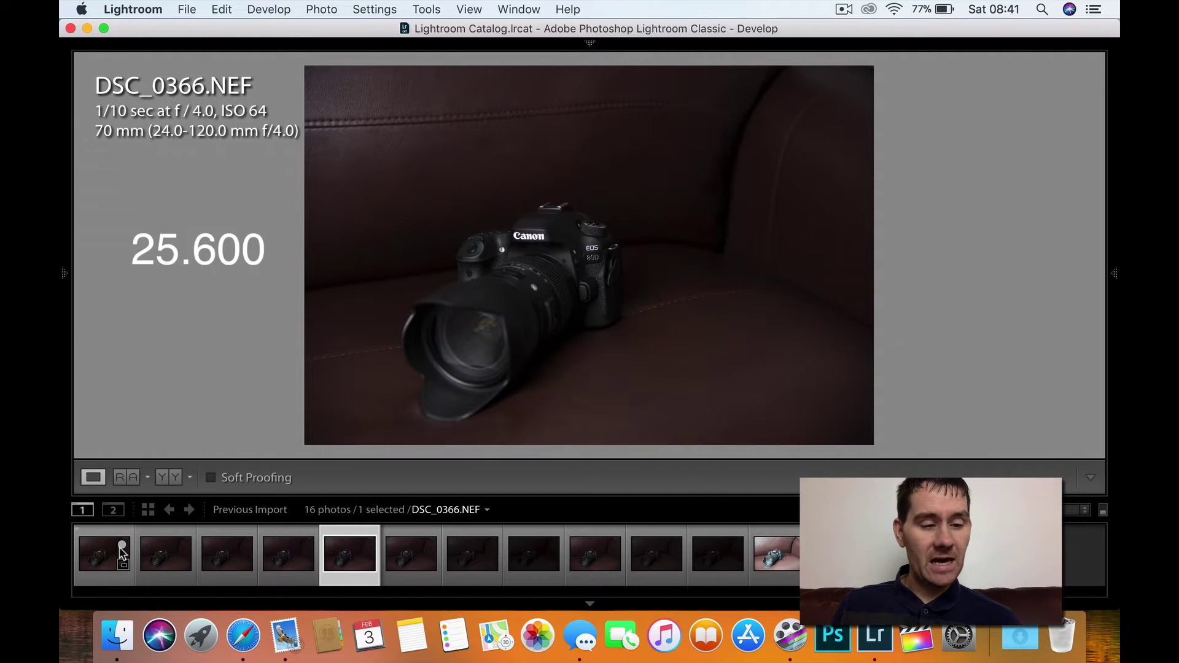
pyautogui.press('Right')
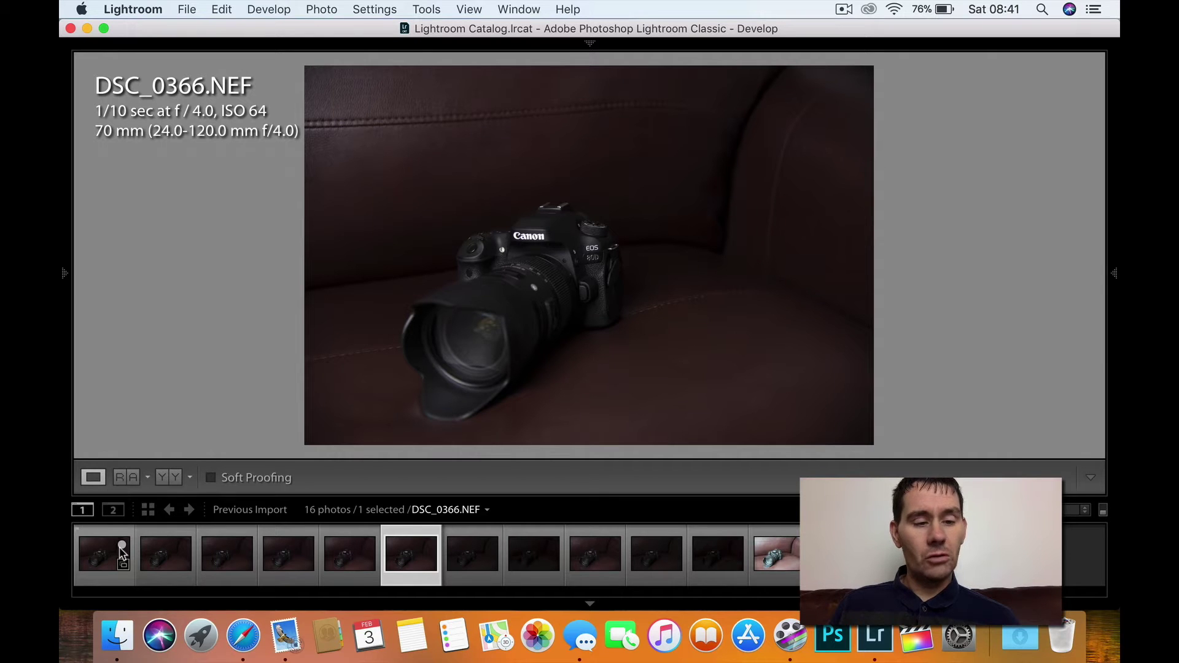
pyautogui.press('Right')
# Step: Step between DSC_0366 and the darkest shot DSC_0371, then hide the filmstrip to enlarge the photo
pyautogui.press('Right')
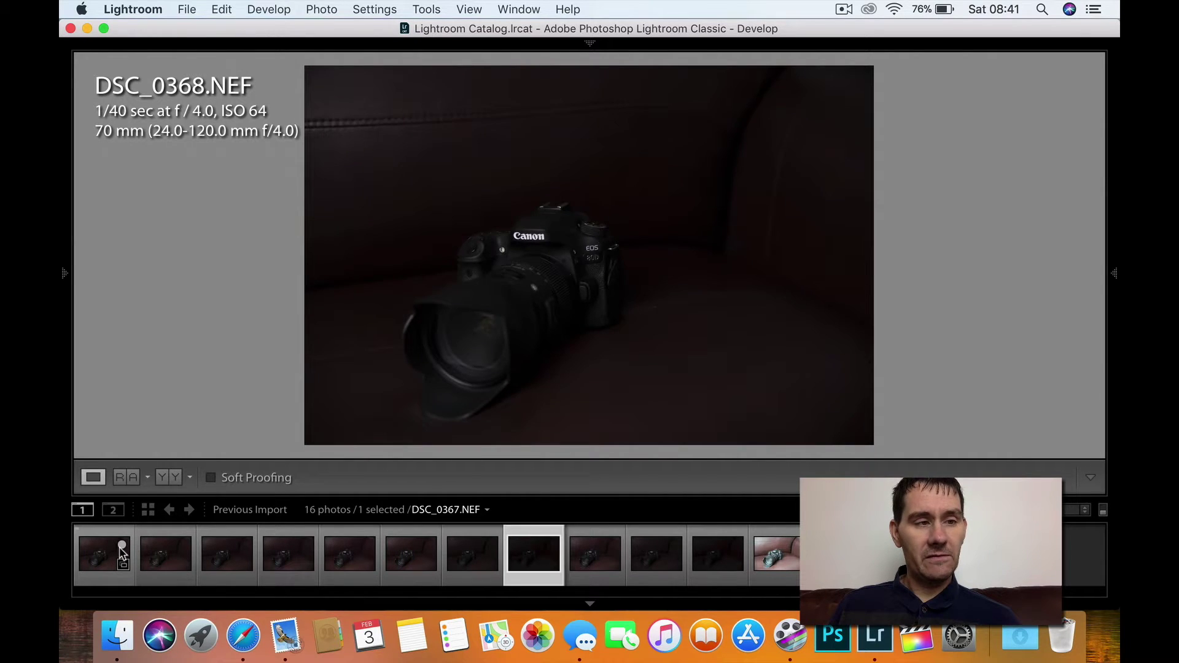
pyautogui.press('Right')
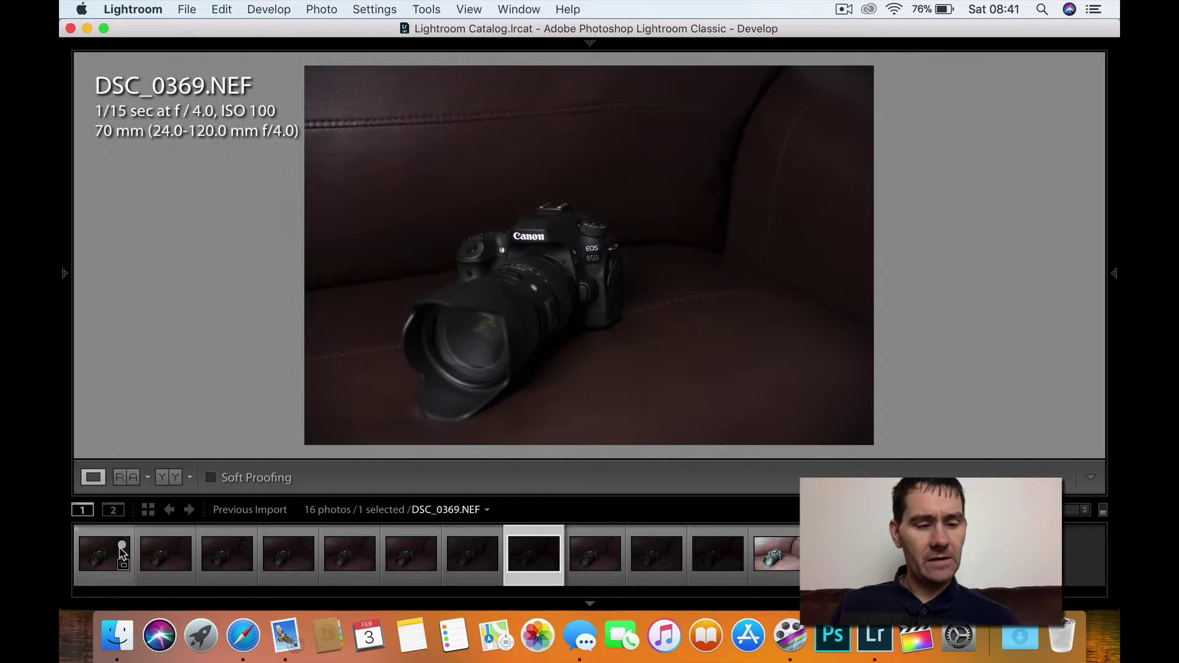
pyautogui.press('Left')
pyautogui.press('Left')
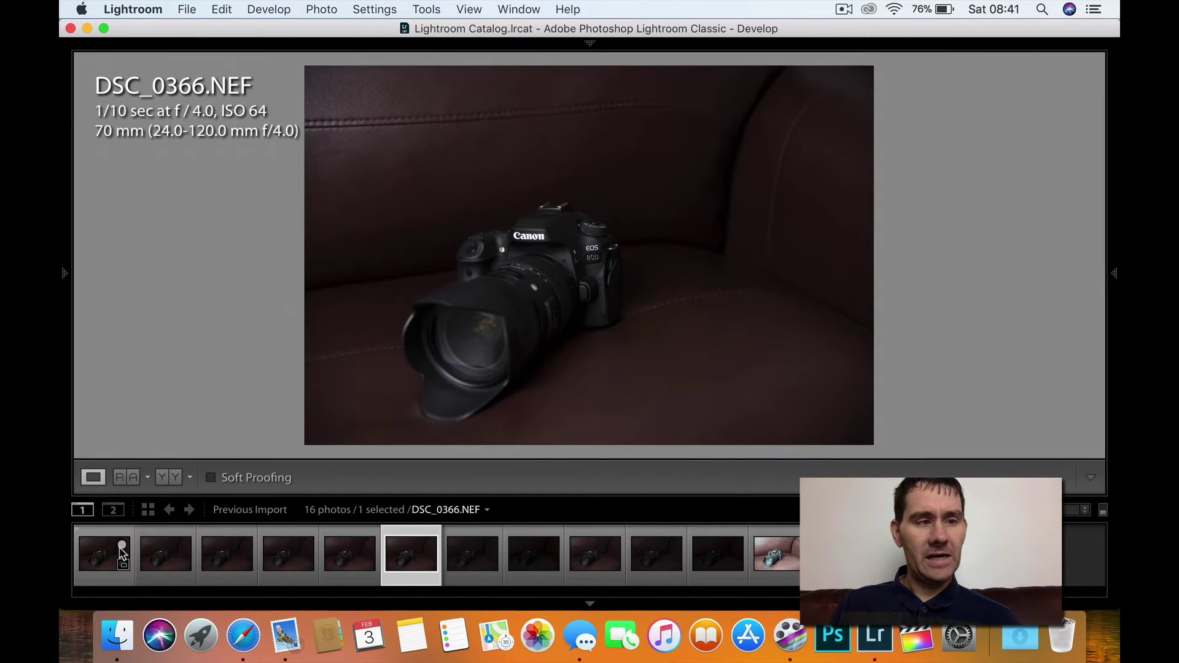
pyautogui.press('Right')
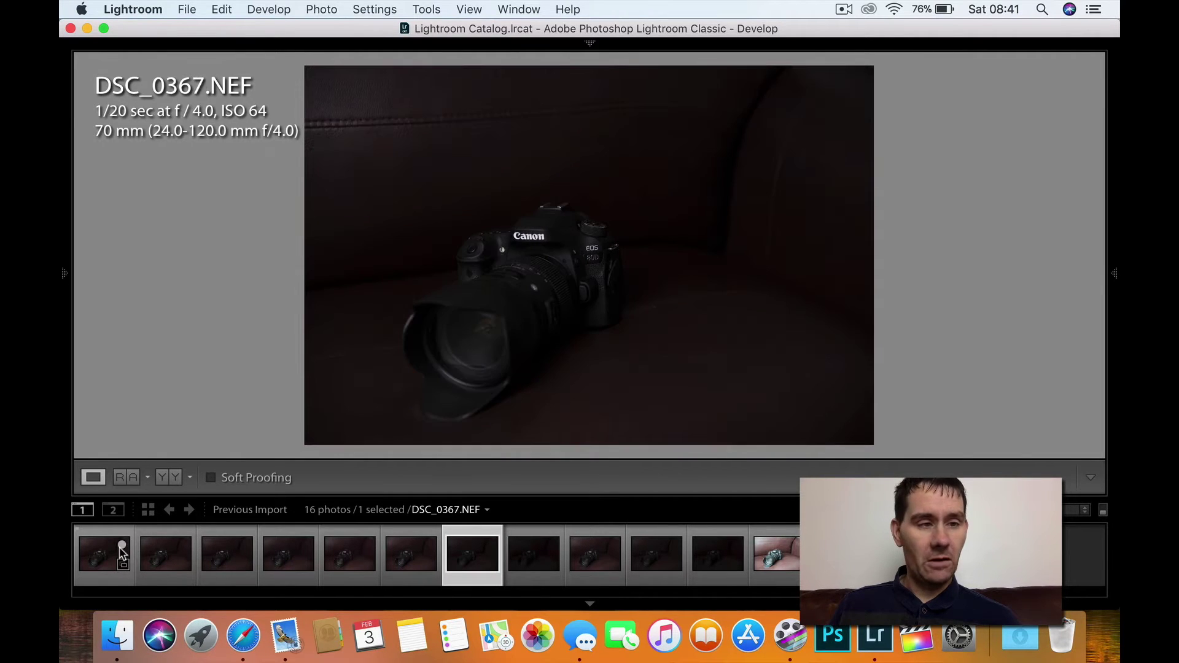
pyautogui.press('Right')
pyautogui.press('Right')
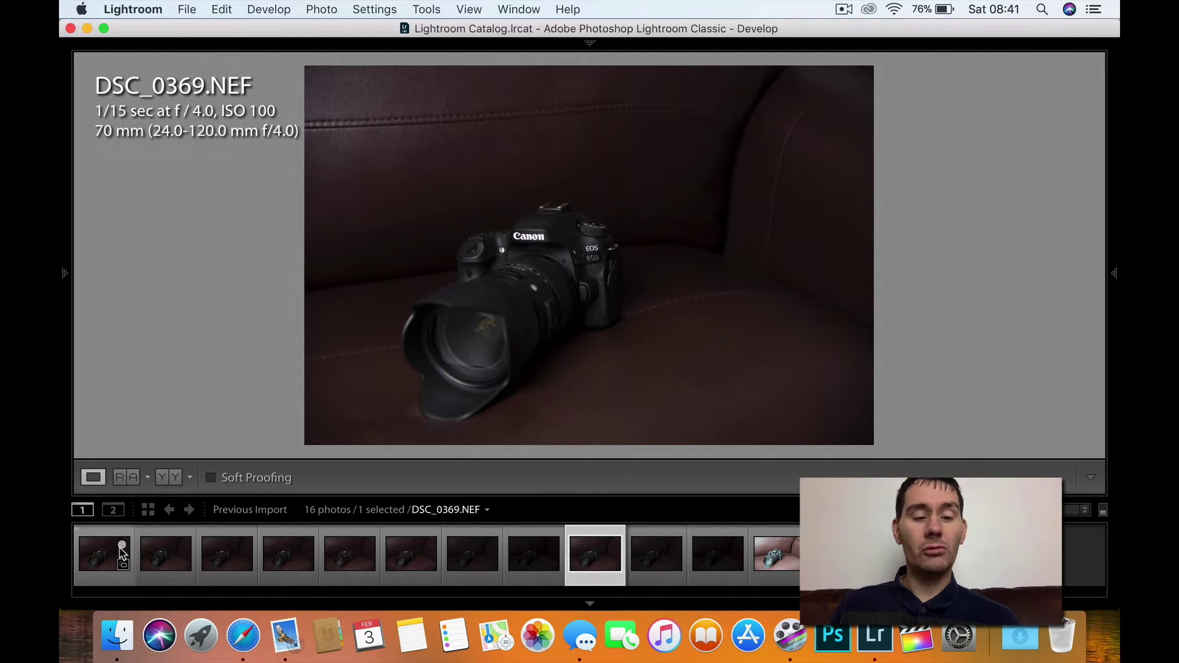
pyautogui.press('Right')
pyautogui.press('Right')
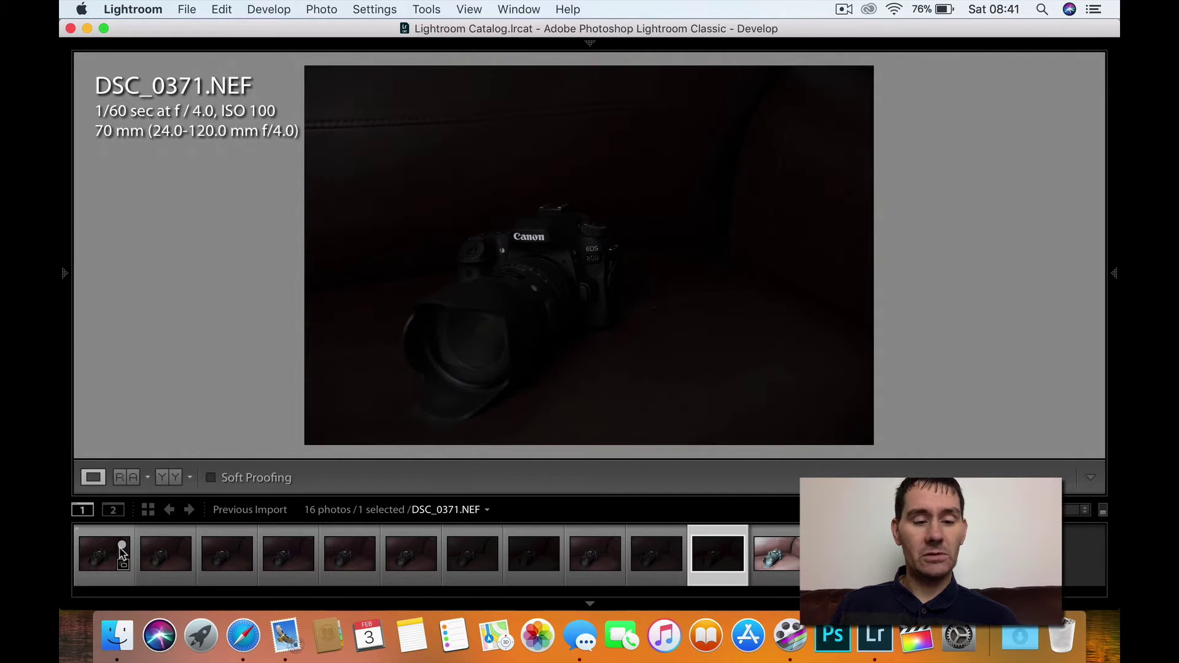
pyautogui.press('Left')
pyautogui.press('Left')
pyautogui.press('Left')
pyautogui.press('Left')
pyautogui.press('Left')
pyautogui.press('Left')
pyautogui.press('Left')
pyautogui.press('Left')
pyautogui.press('Left')
pyautogui.press('Left')
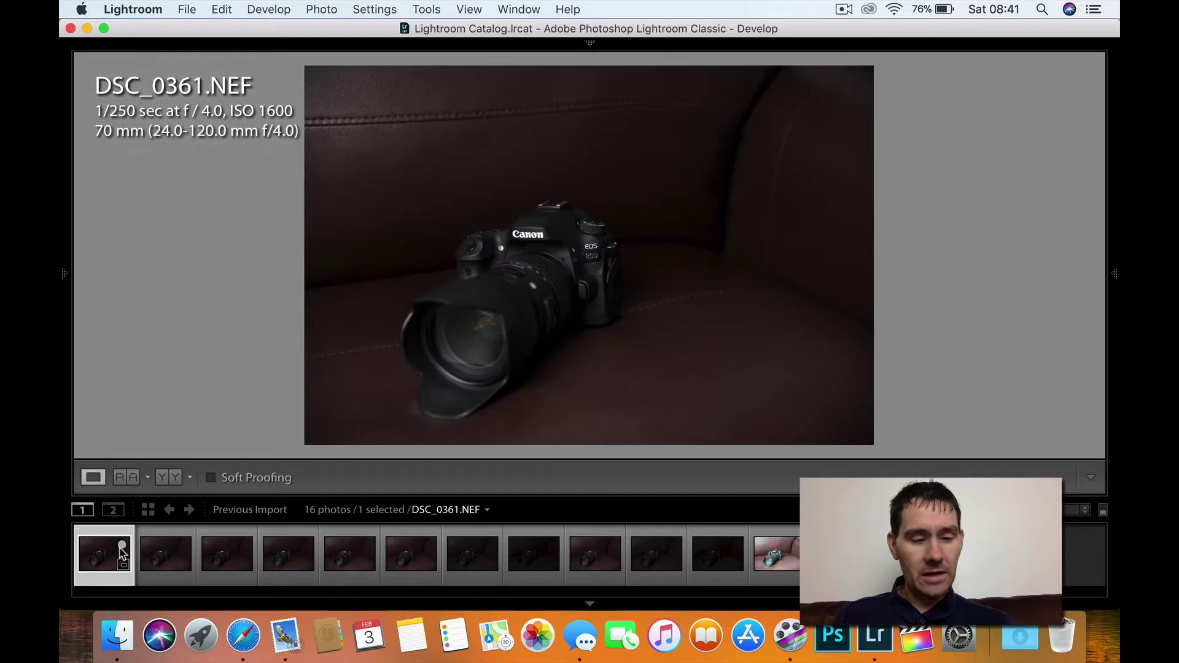
pyautogui.press('F6')
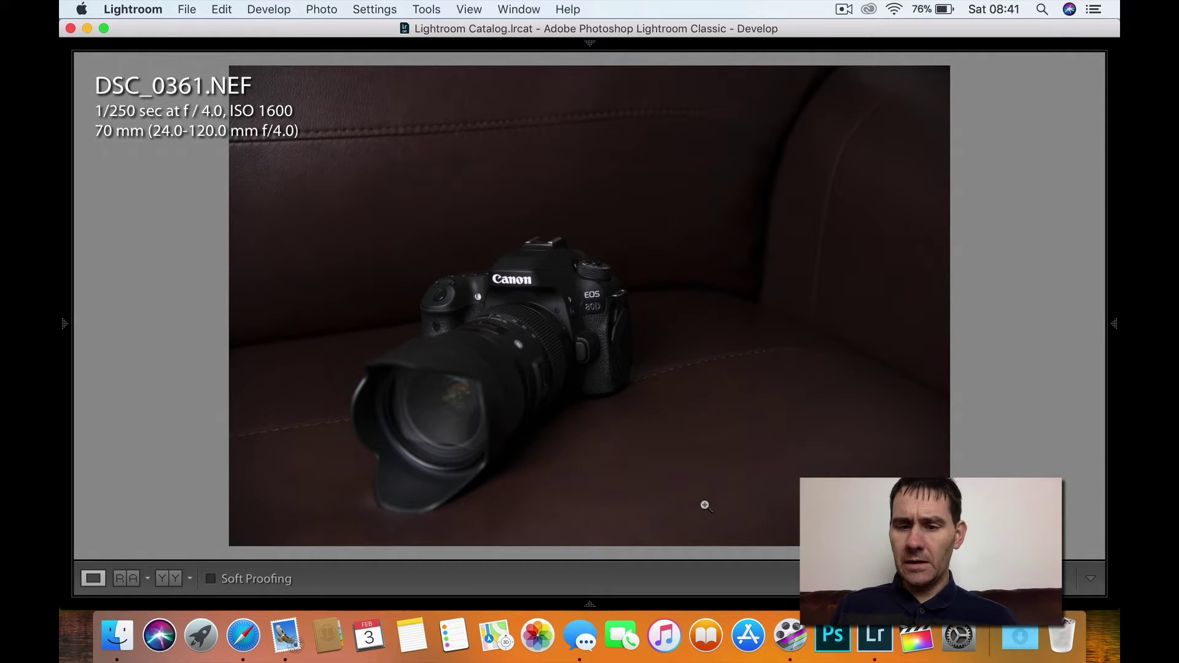
# Step: Set DSC_0361's Exposure to +3.00 in the Basic panel
pyautogui.hotkey('shift', 'Tab')
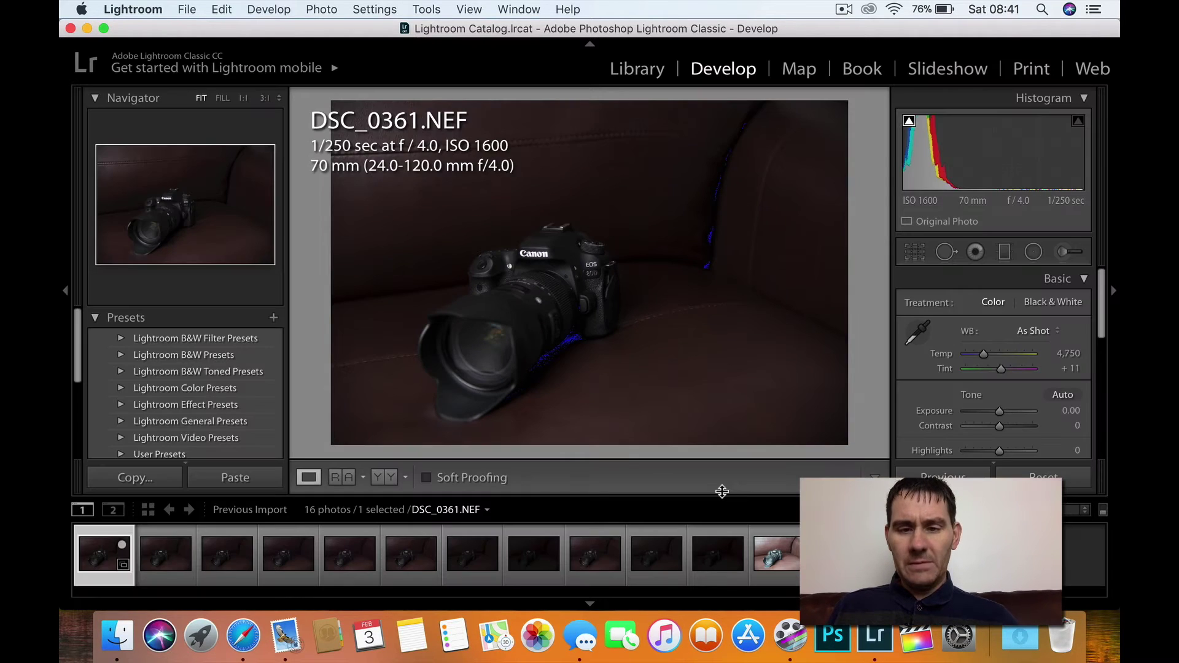
pyautogui.click(1069, 410)
pyautogui.write('3')
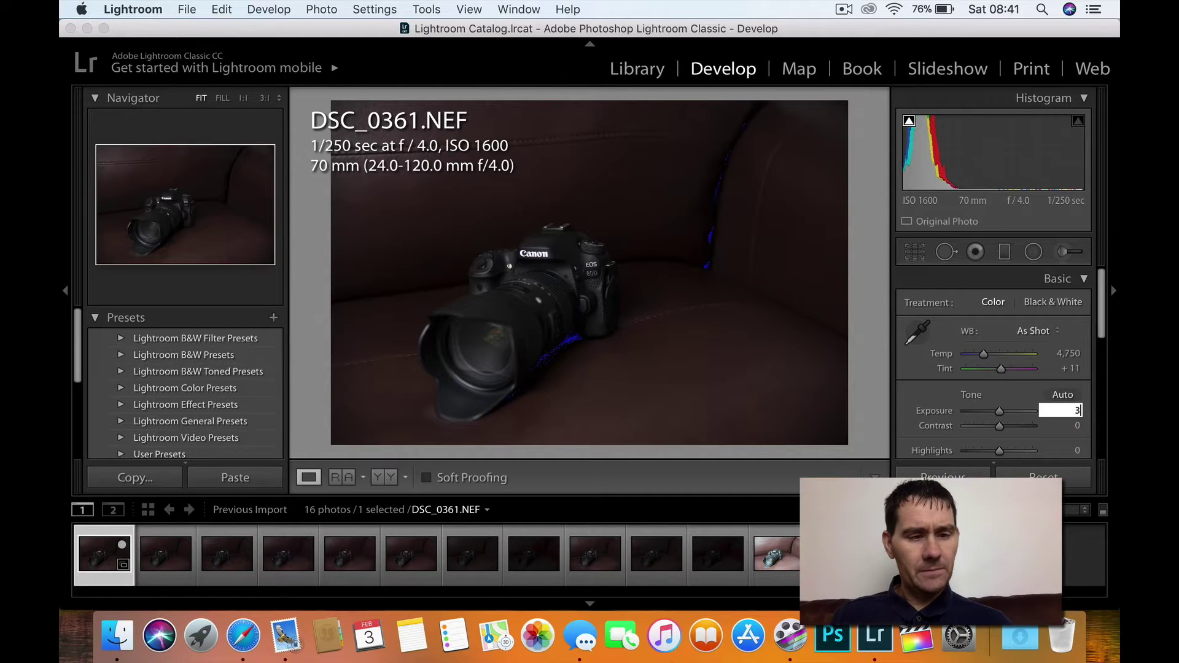
pyautogui.press('Return')
# Step: Compare the brightened DSC_0361 with its dark original full-window, then advance to DSC_0362
pyautogui.hotkey('shift', 'Tab')
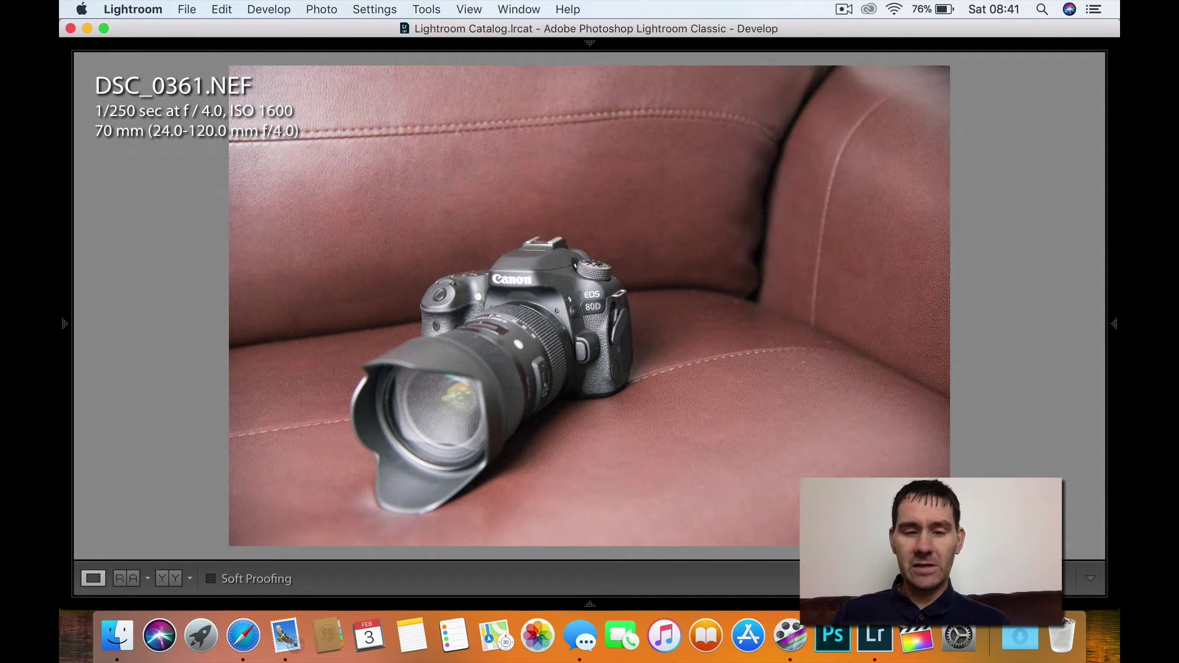
pyautogui.press('\\')
pyautogui.press('\\')
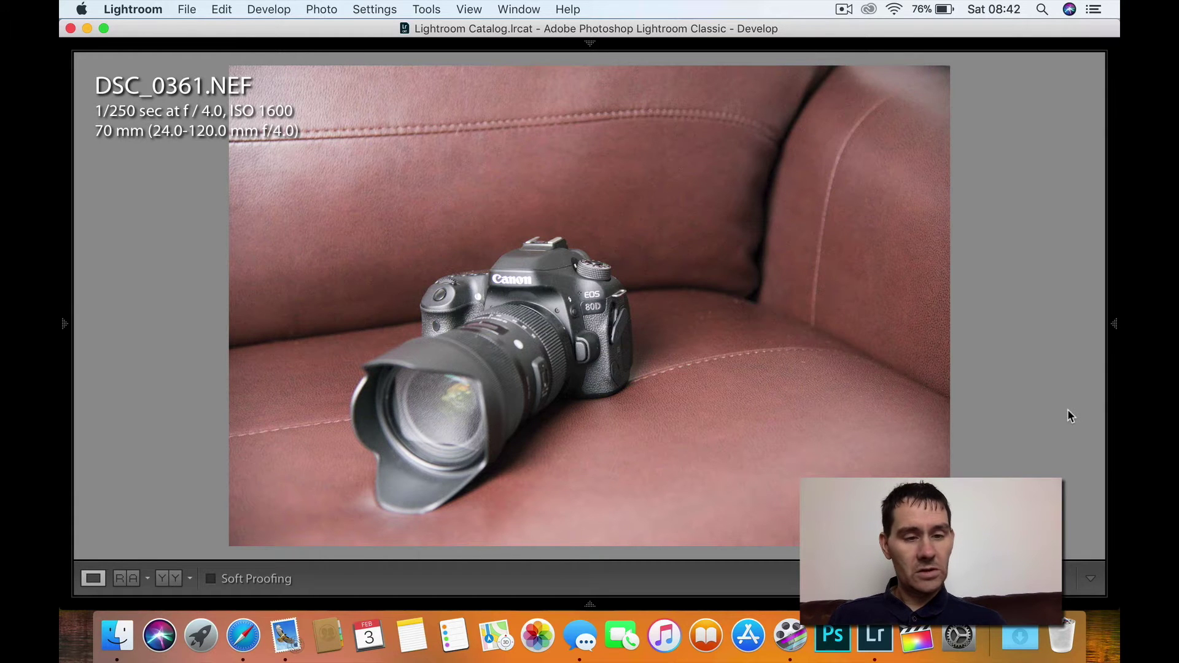
pyautogui.hotkey('shift', 'Tab')
pyautogui.press('Right')
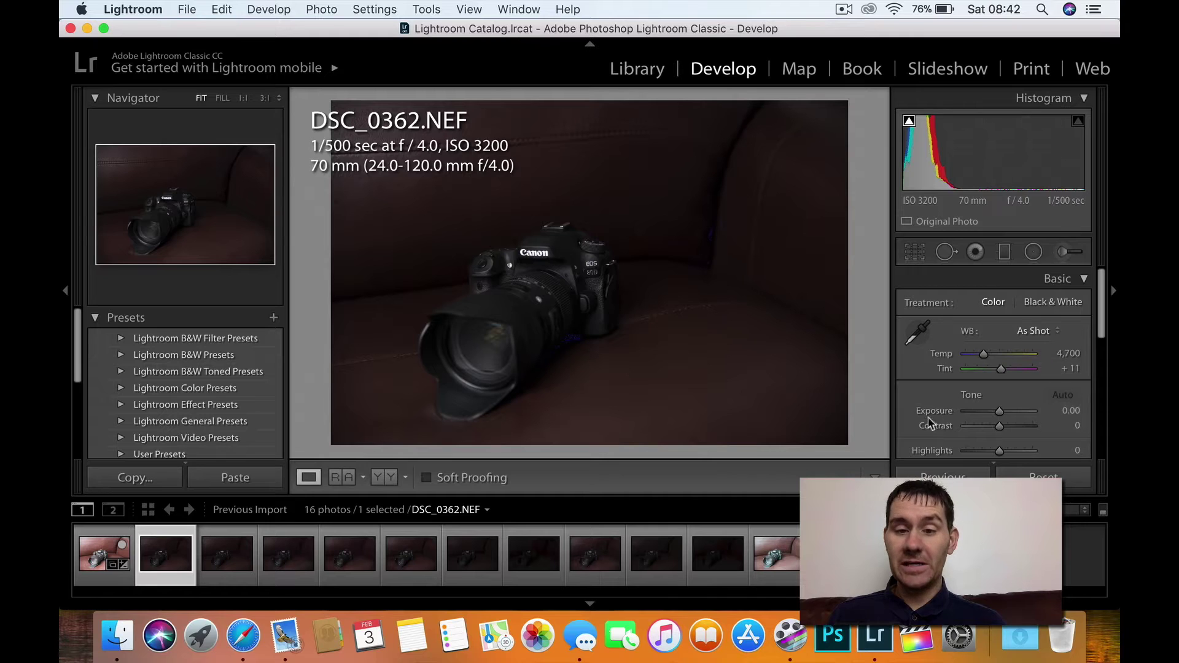
# Step: Set DSC_0362's Exposure to +3.00
pyautogui.click(1066, 421)
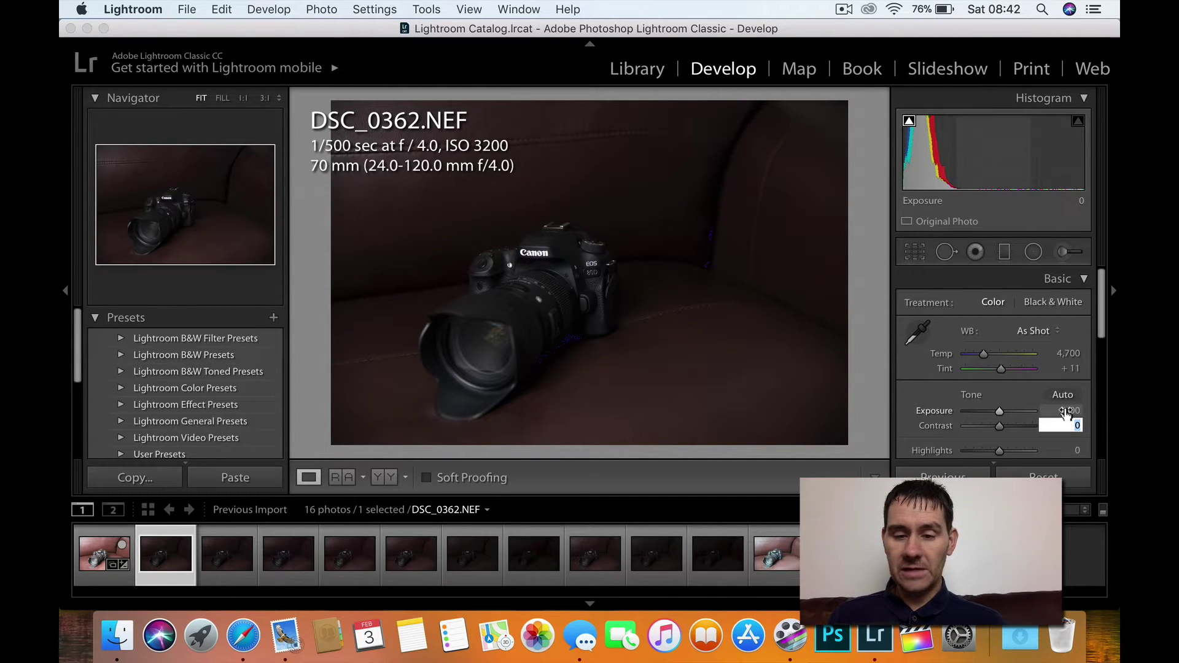
pyautogui.write('3')
pyautogui.press('Return')
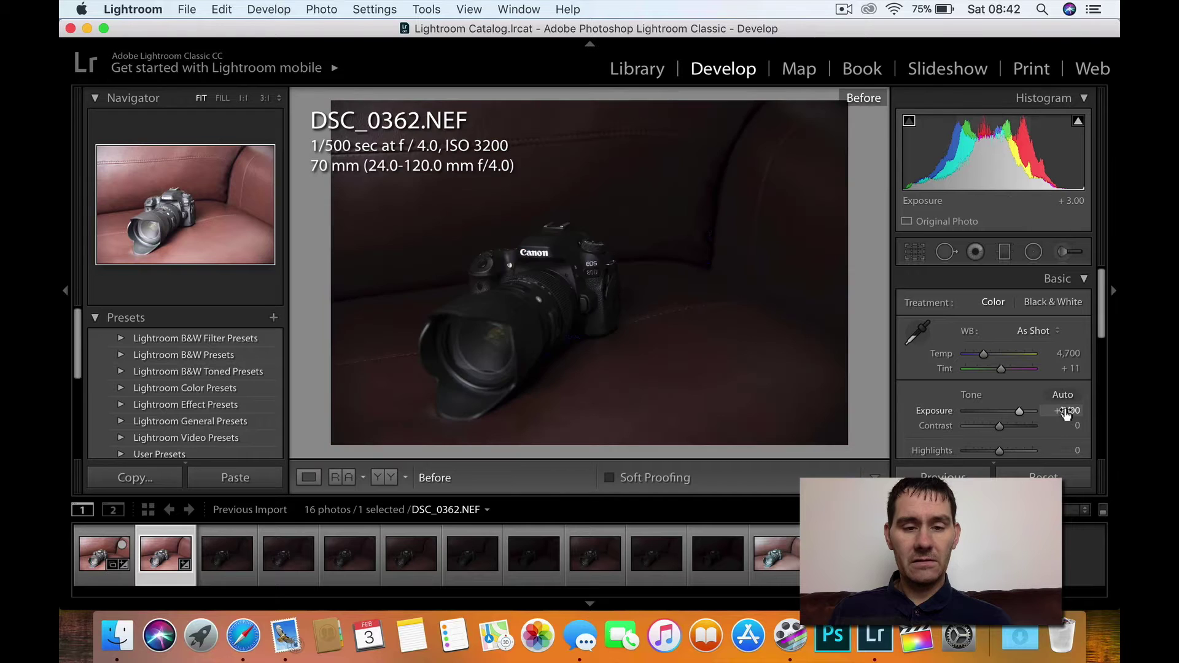
# Step: Toggle Before/After on DSC_0362, then advance to DSC_0363 and view it full screen
pyautogui.press('\\')
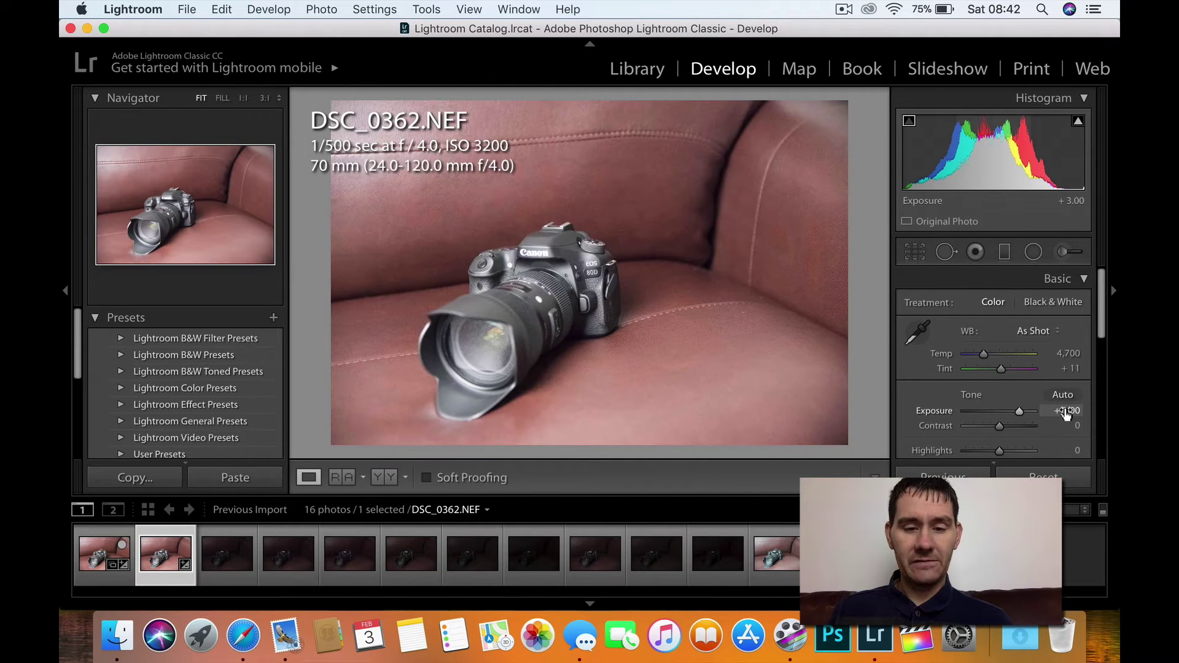
pyautogui.press('\\')
pyautogui.press('\\')
pyautogui.press('\\')
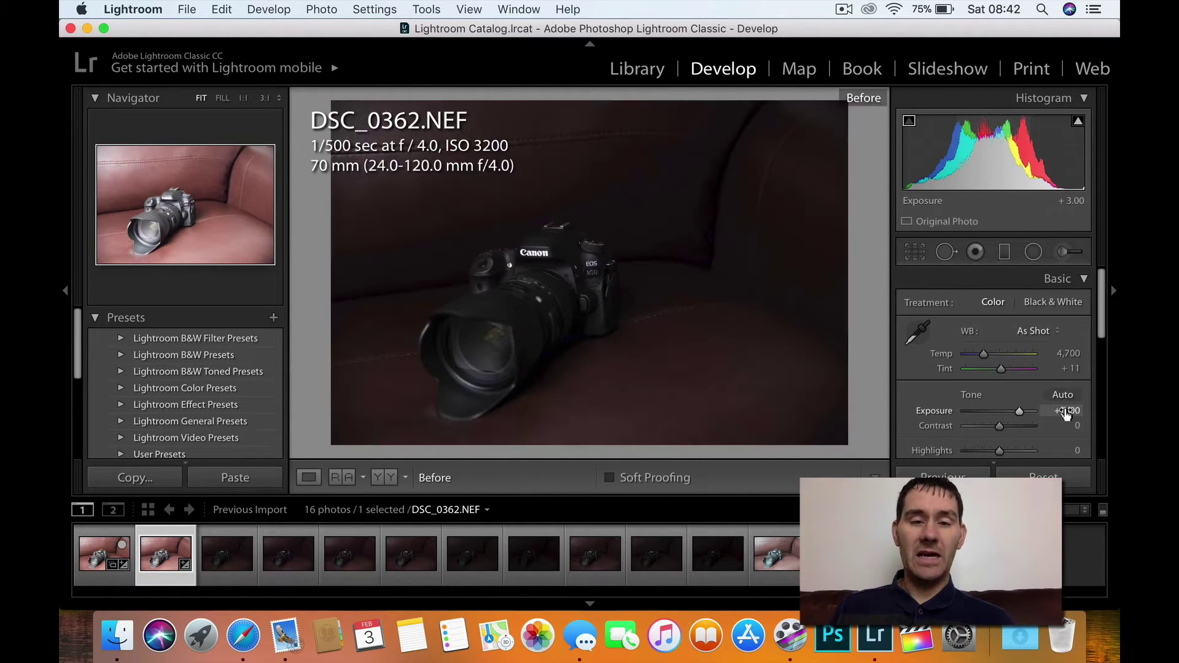
pyautogui.press('\\')
pyautogui.press('\\')
pyautogui.press('\\')
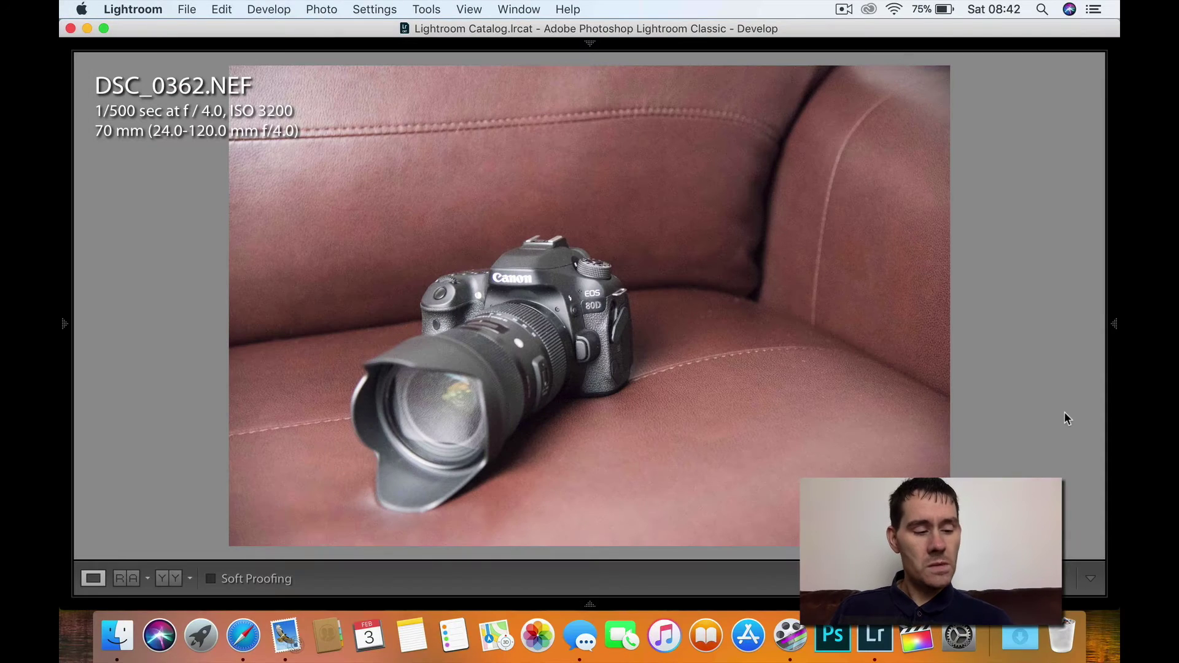
pyautogui.hotkey('shift', 'Tab')
pyautogui.press('Right')
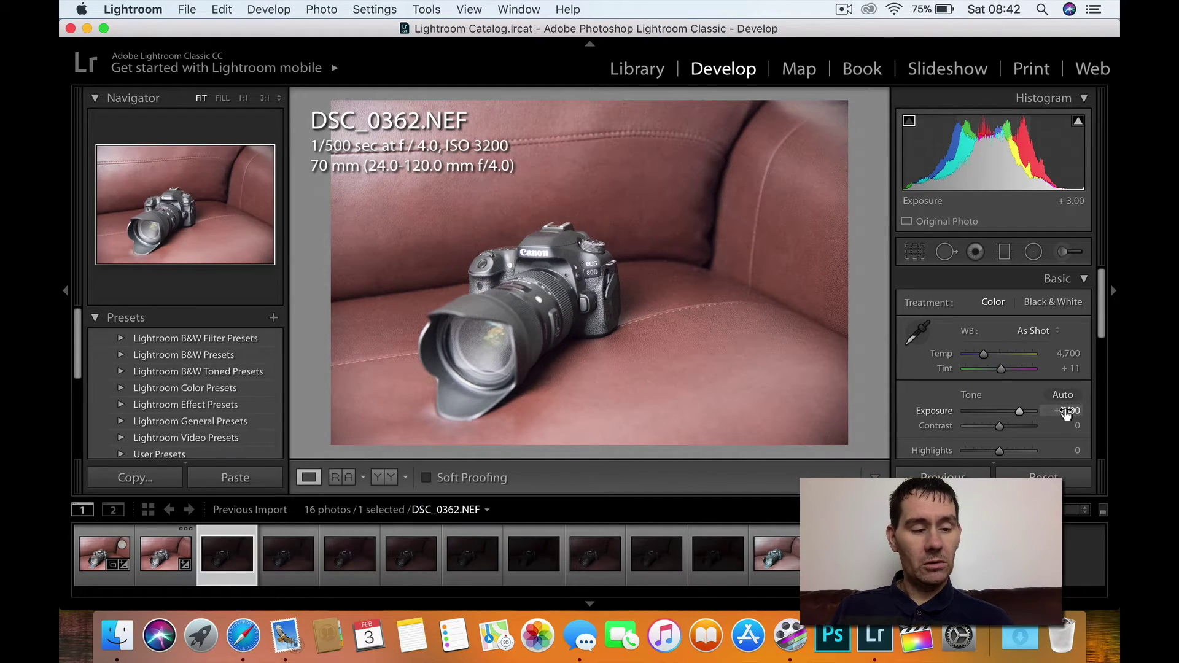
pyautogui.press('f')
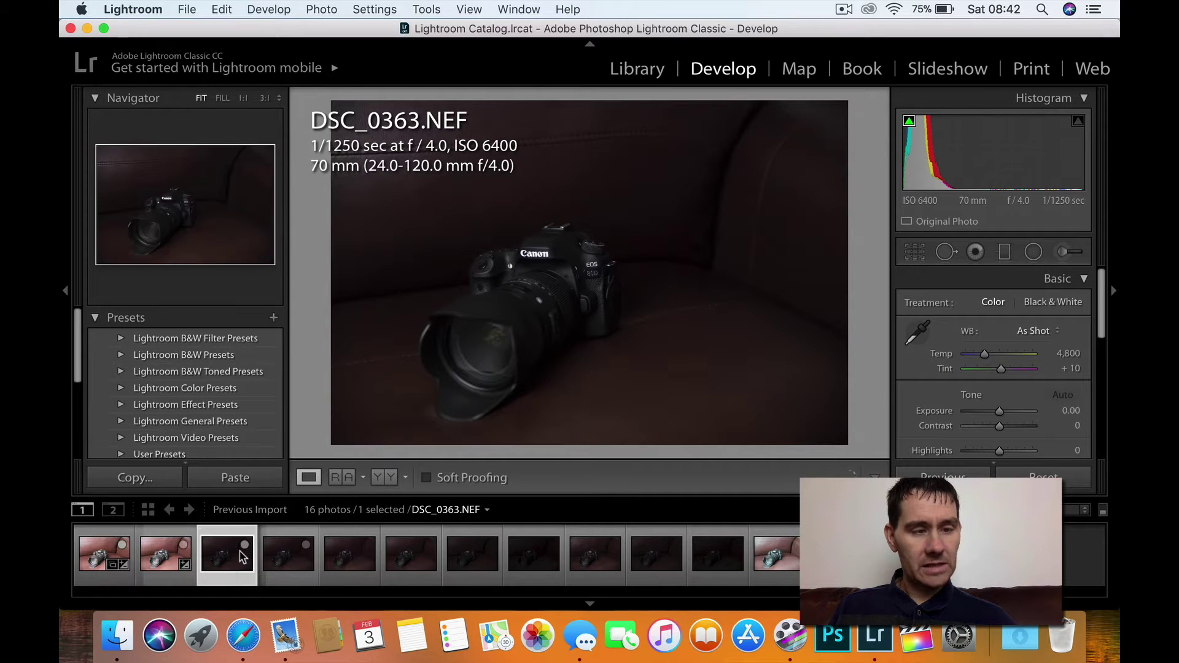
# Step: Give DSC_0363 an Exposure of +3.00 and advance to DSC_0364
pyautogui.click(1071, 410)
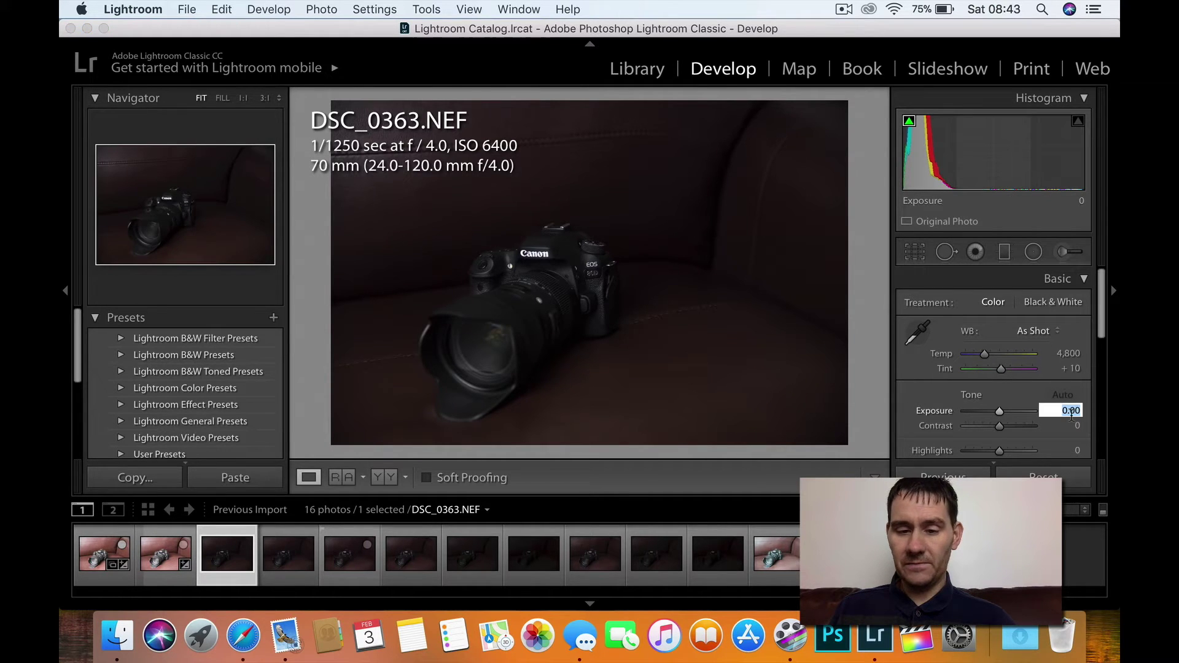
pyautogui.write('3')
pyautogui.press('Return')
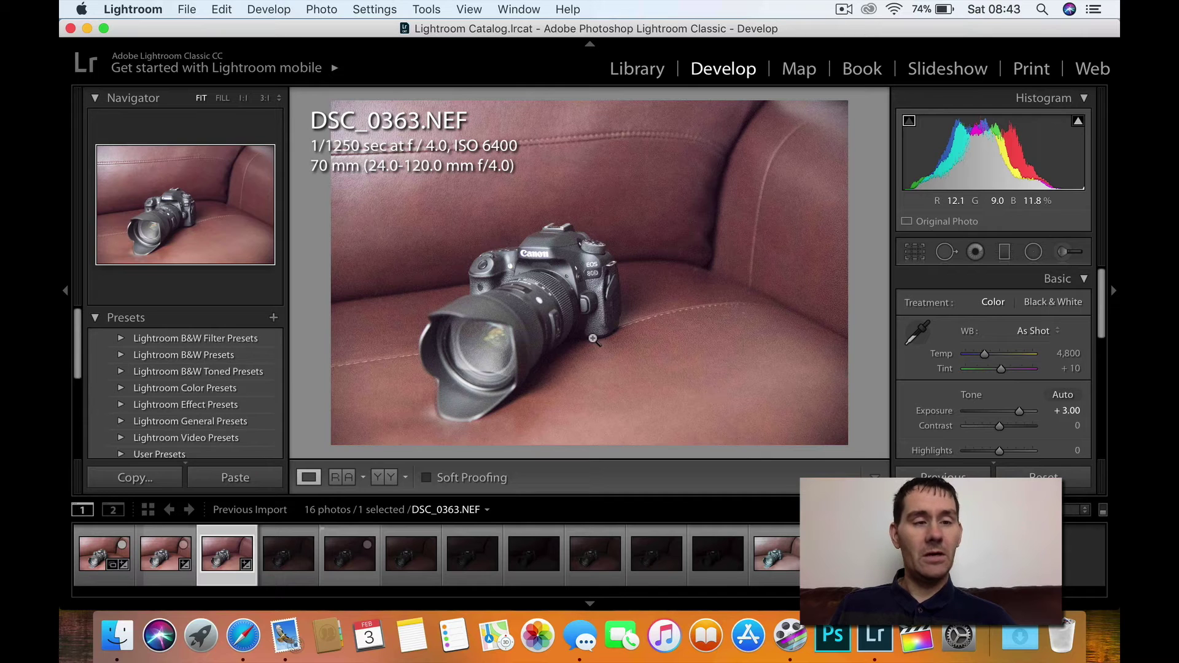
pyautogui.press('Right')
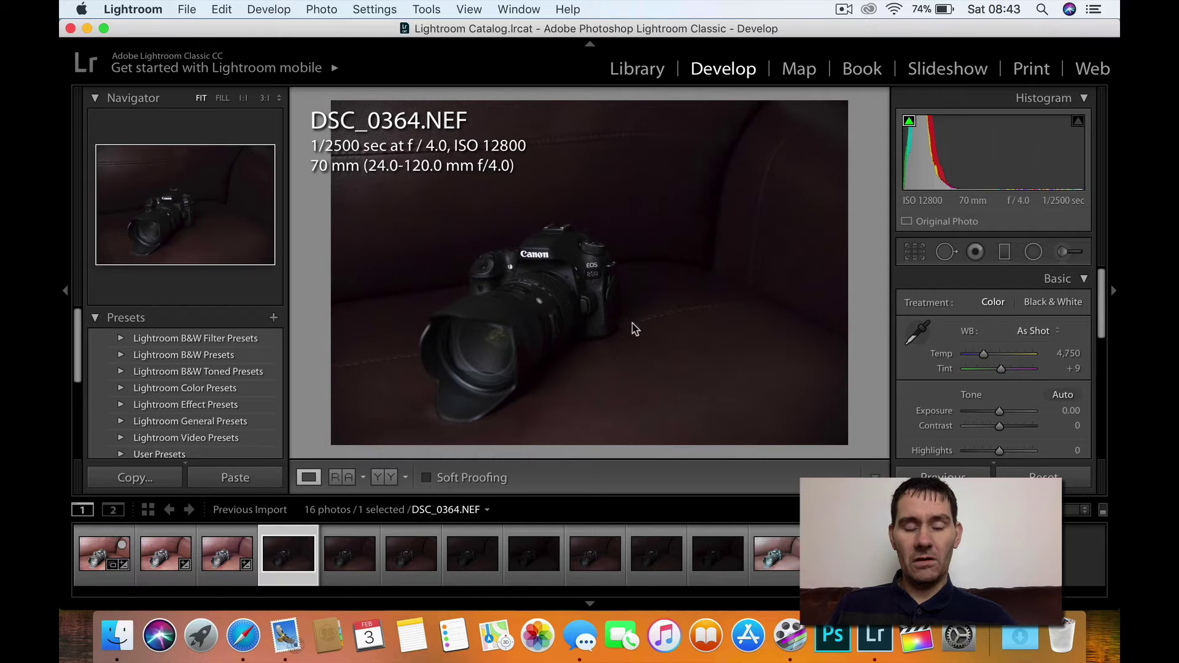
# Step: Set DSC_0364's Exposure to +3.00 in the Basic panel
pyautogui.click(1071, 410)
pyautogui.write('3')
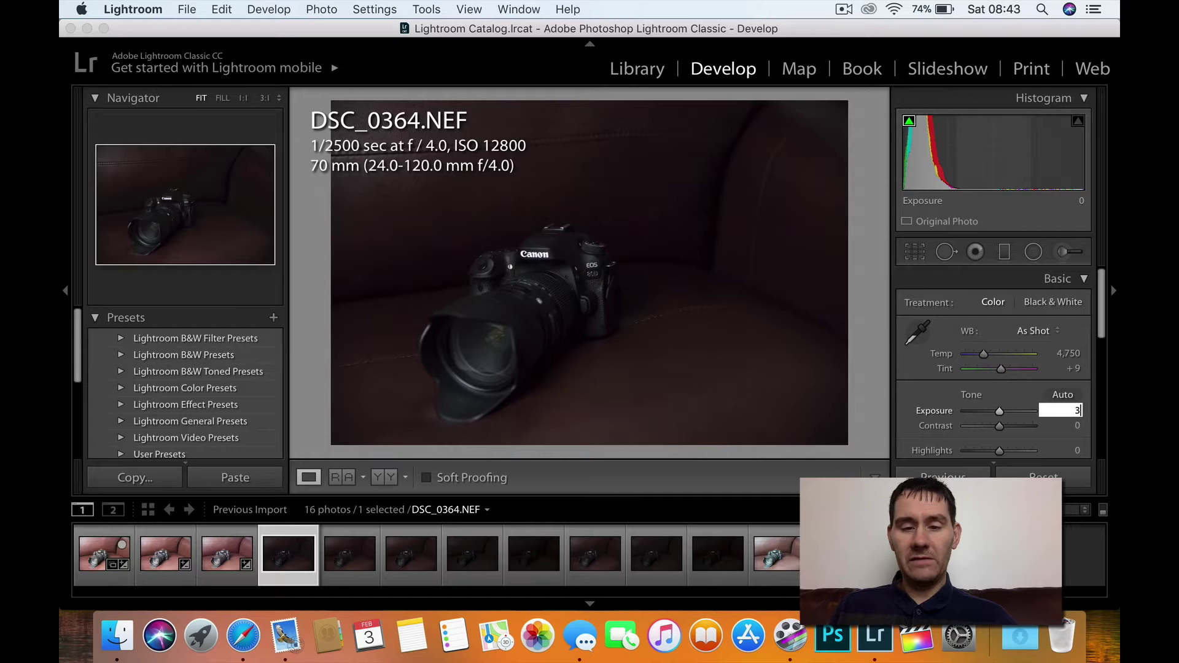
pyautogui.press('Return')
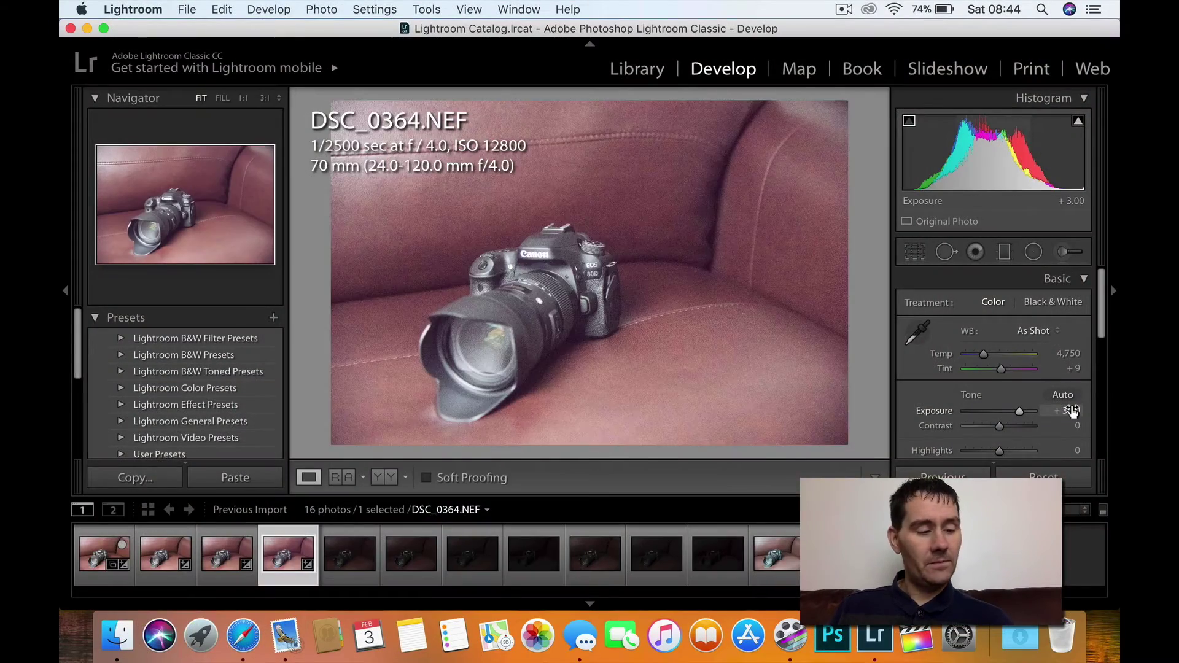
# Step: Hide the panels and toggle between the brightened DSC_0364 and its dark original
pyautogui.hotkey('shift', 'Tab')
pyautogui.press('\\')
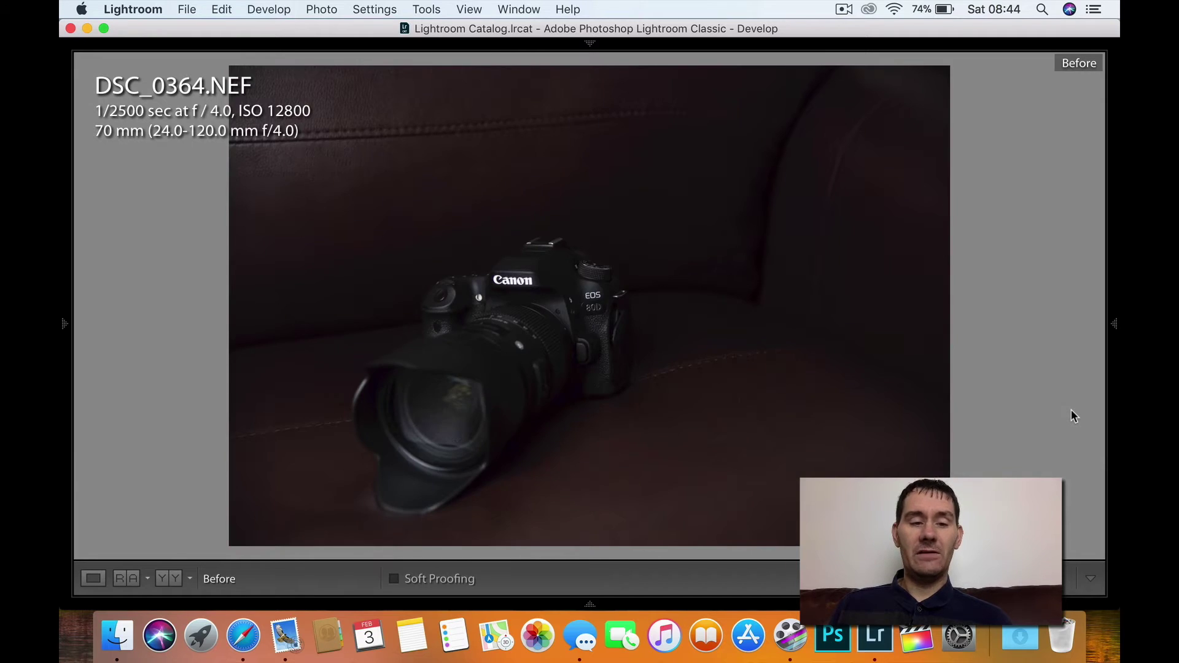
pyautogui.press('\\')
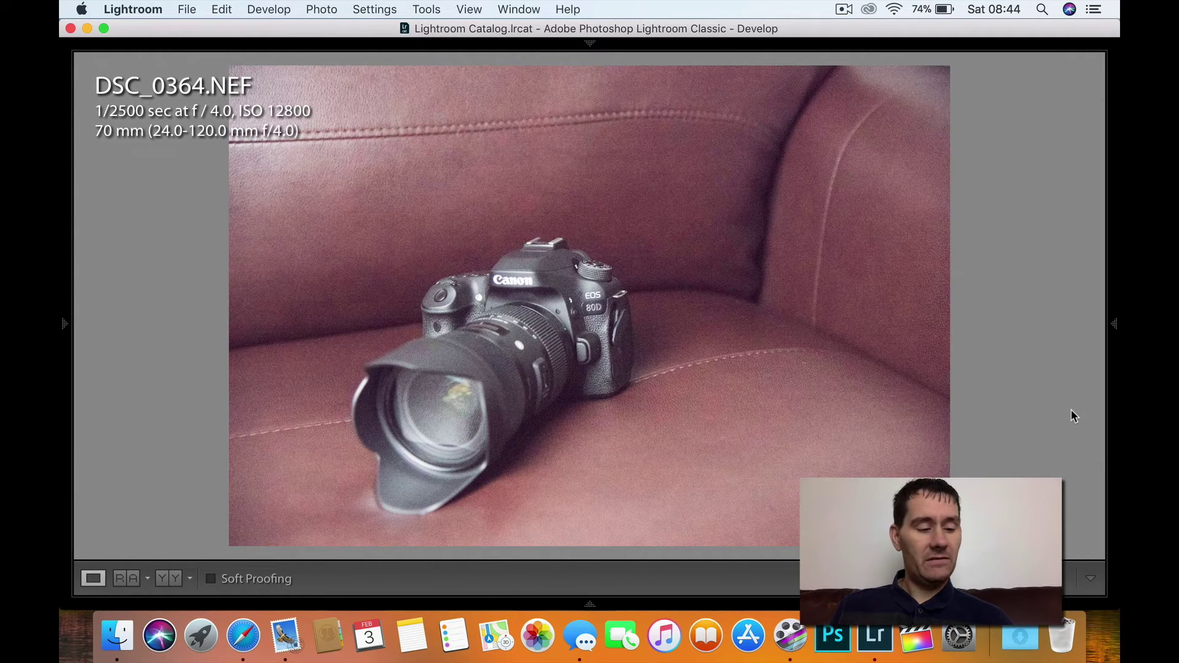
# Step: Select DSC_0365, set Exposure to +3.00, compare with the original, and advance to DSC_0366
pyautogui.hotkey('shift', 'Tab')
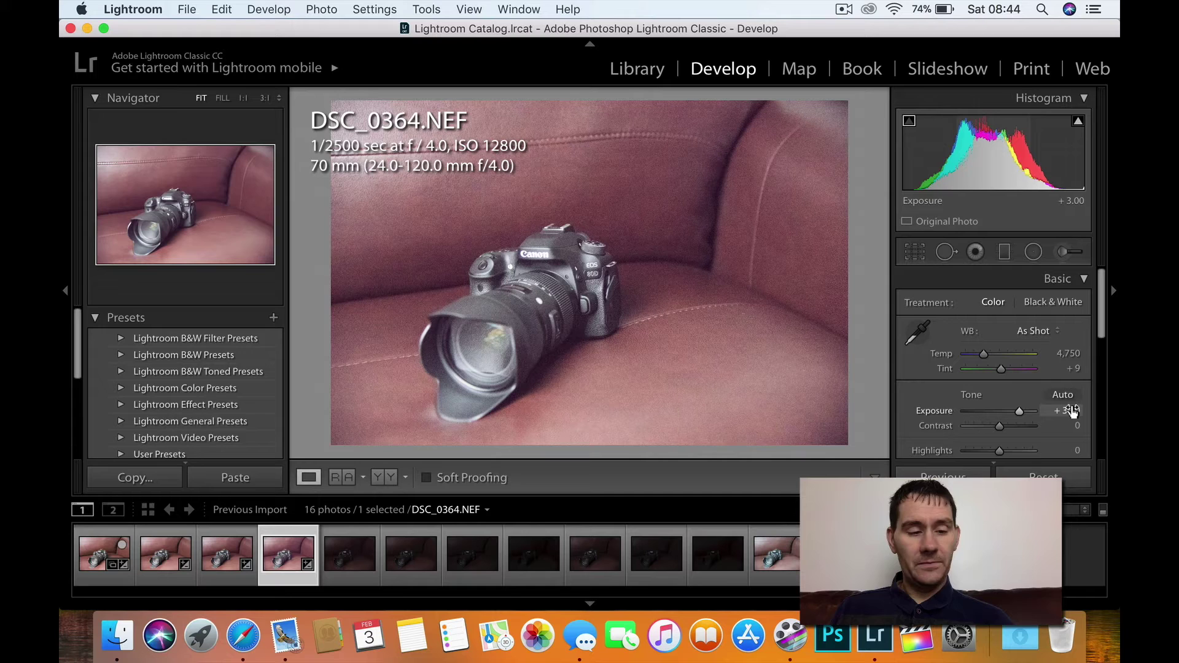
pyautogui.click(346, 554)
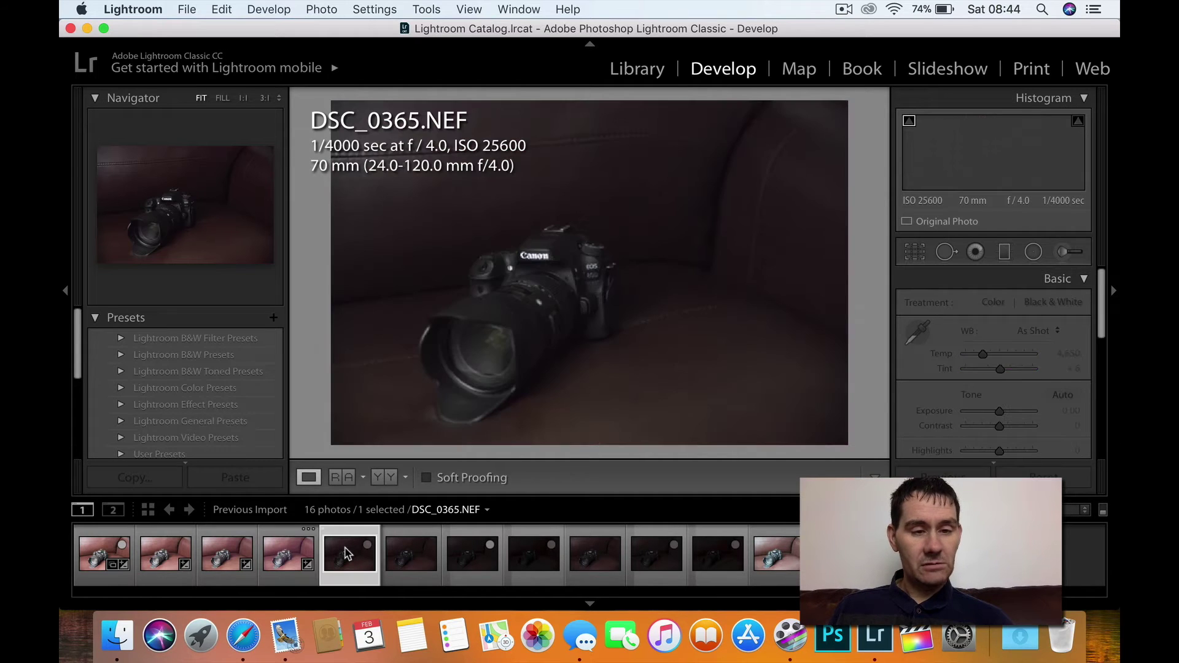
pyautogui.click(1066, 412)
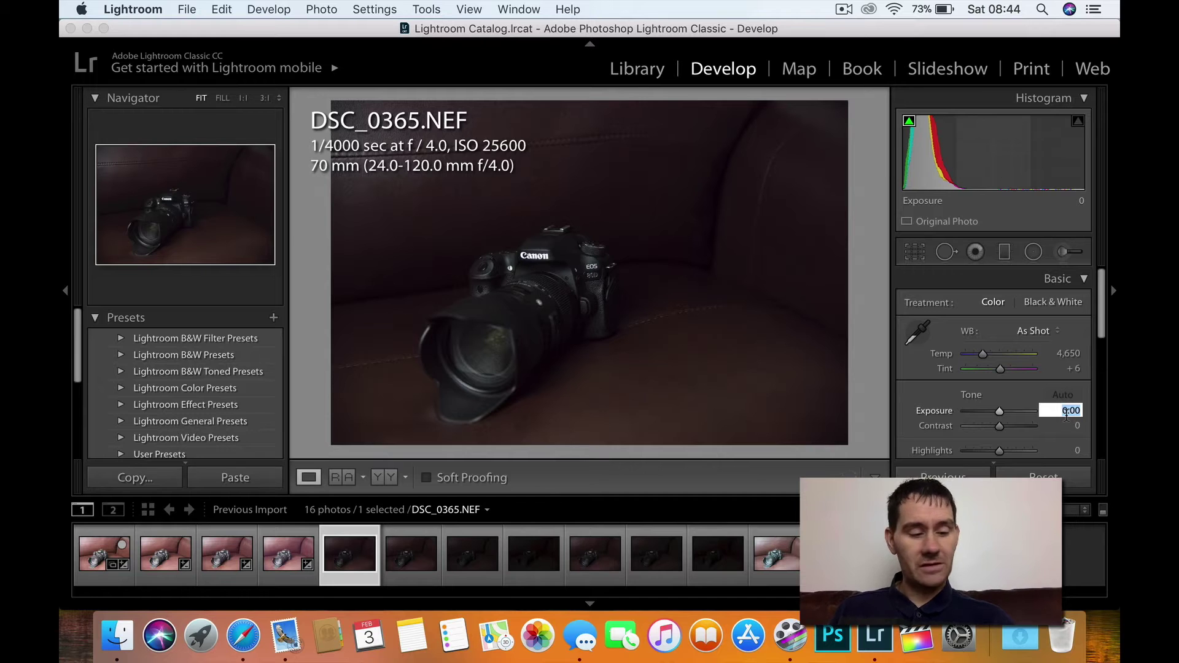
pyautogui.write('3')
pyautogui.press('Return')
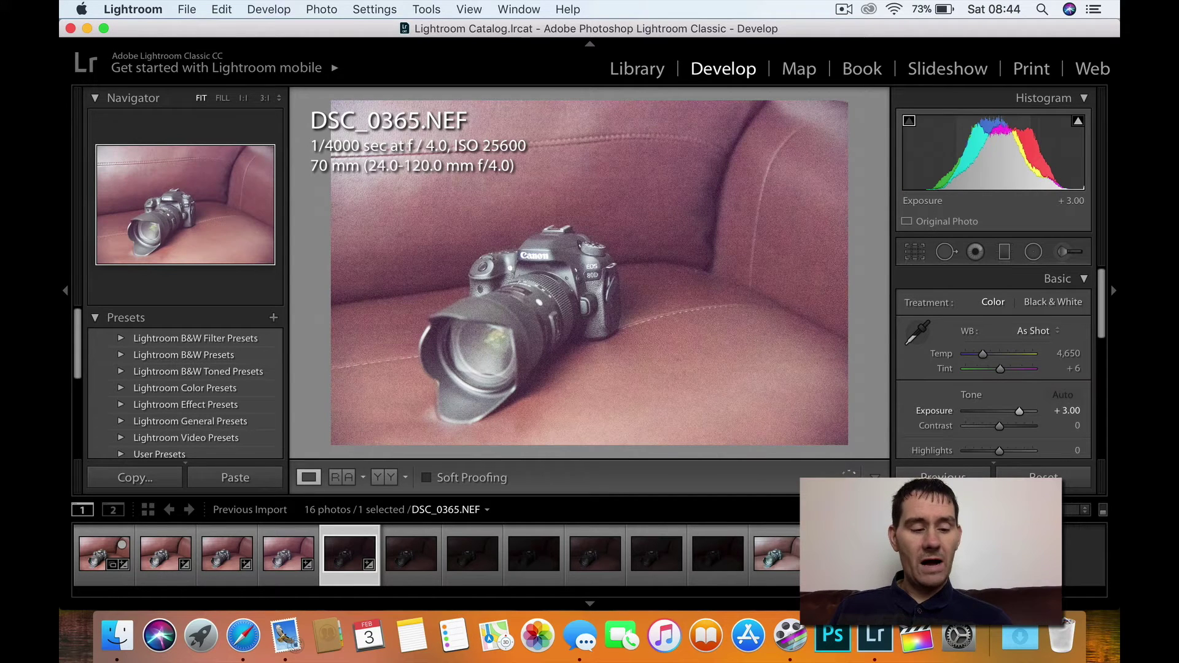
pyautogui.press('\\')
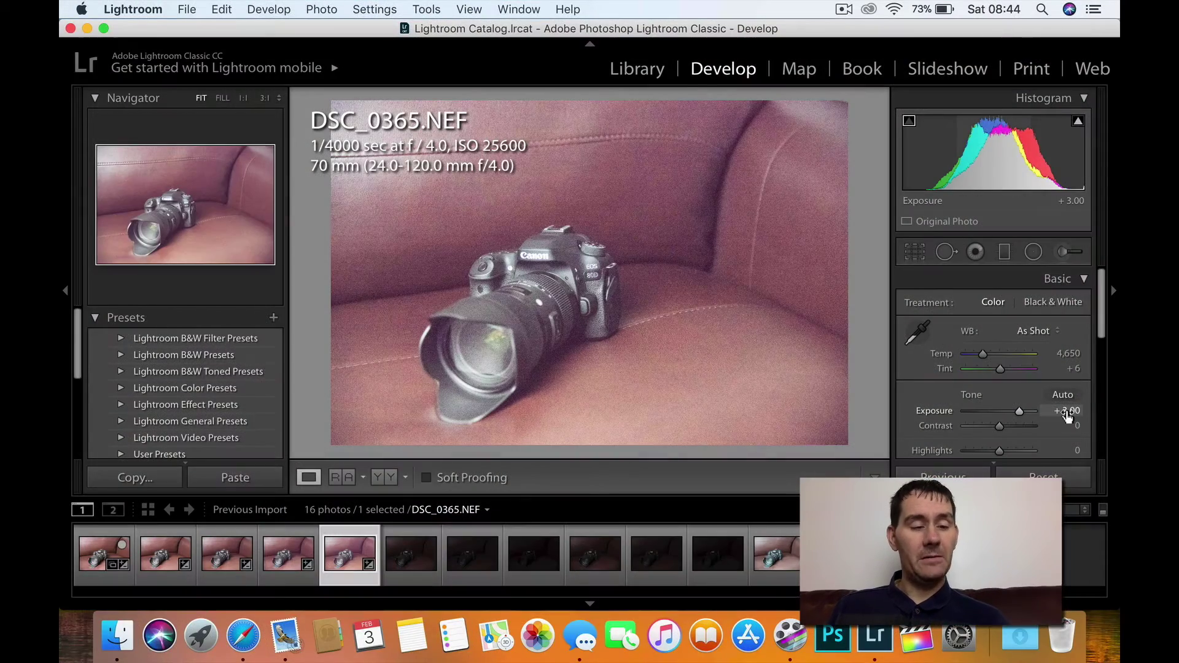
pyautogui.press('Right')
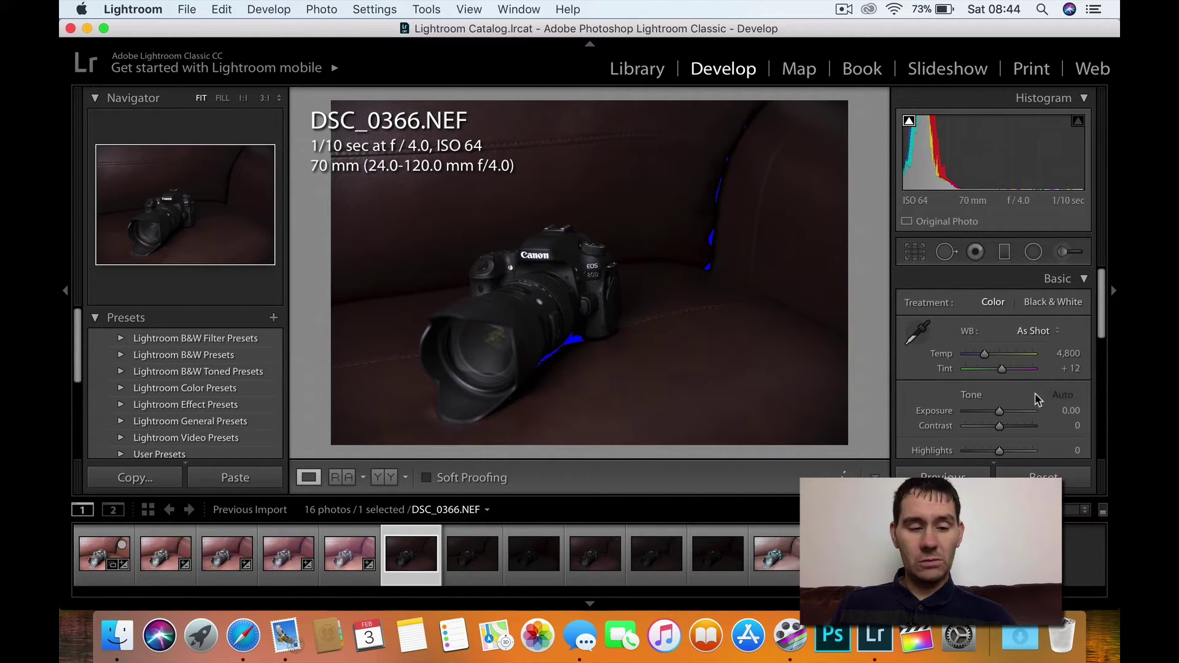
# Step: Set DSC_0366's Exposure to +3.00 in the Basic panel
pyautogui.click(1070, 411)
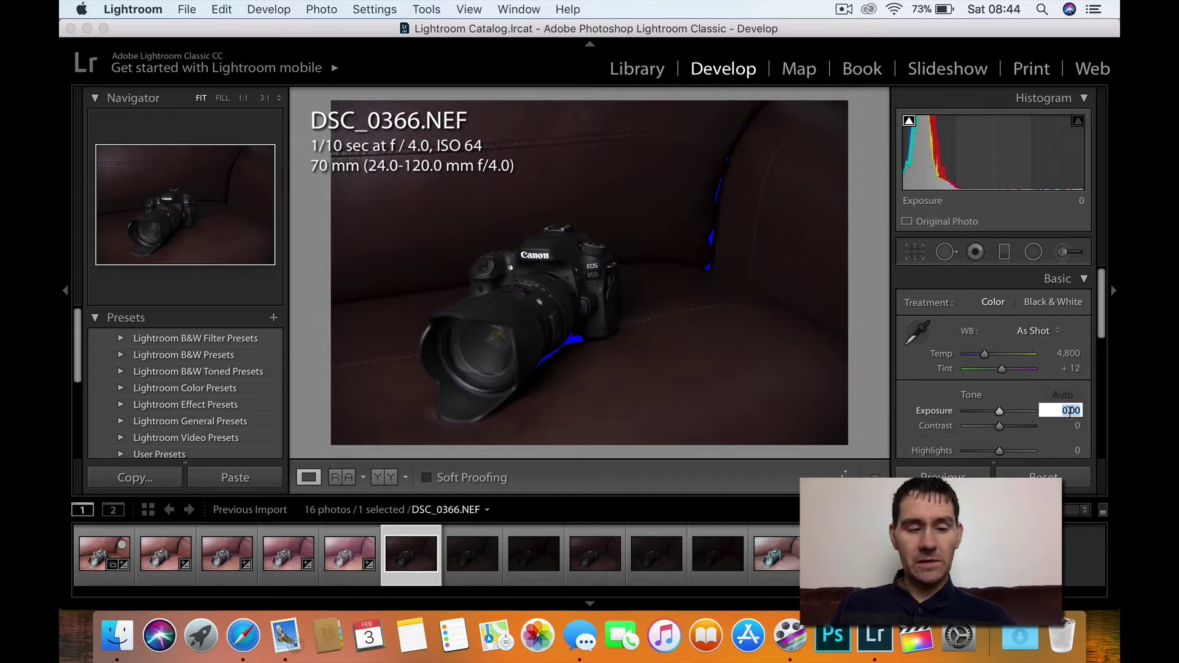
pyautogui.write('3')
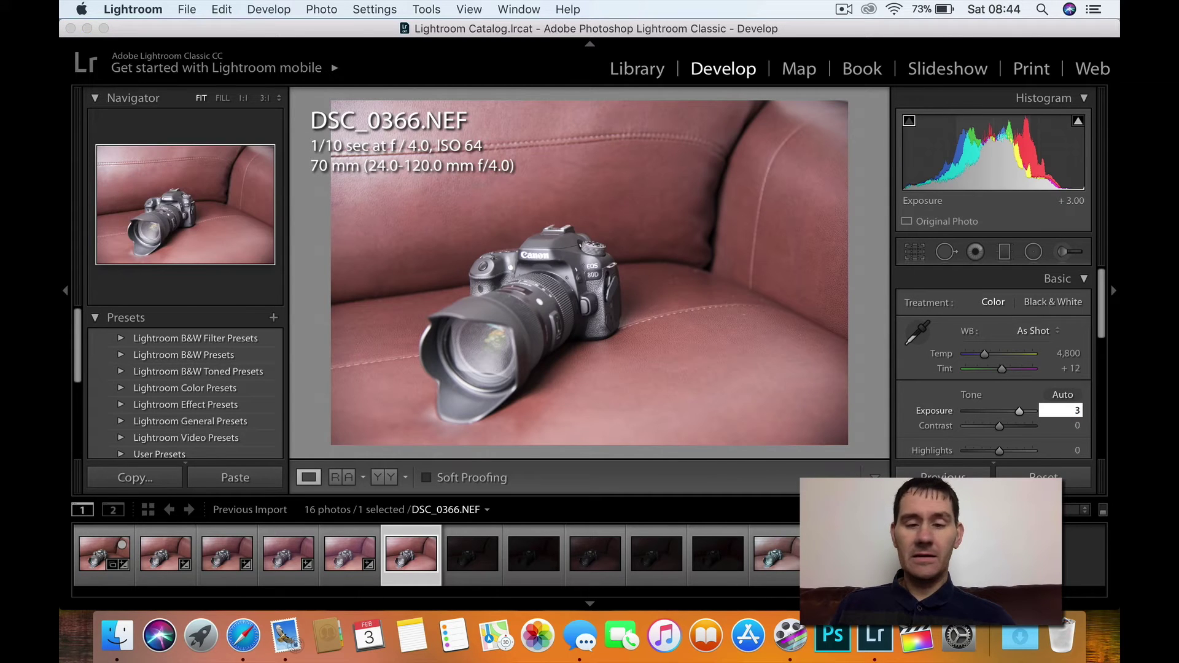
pyautogui.press('Return')
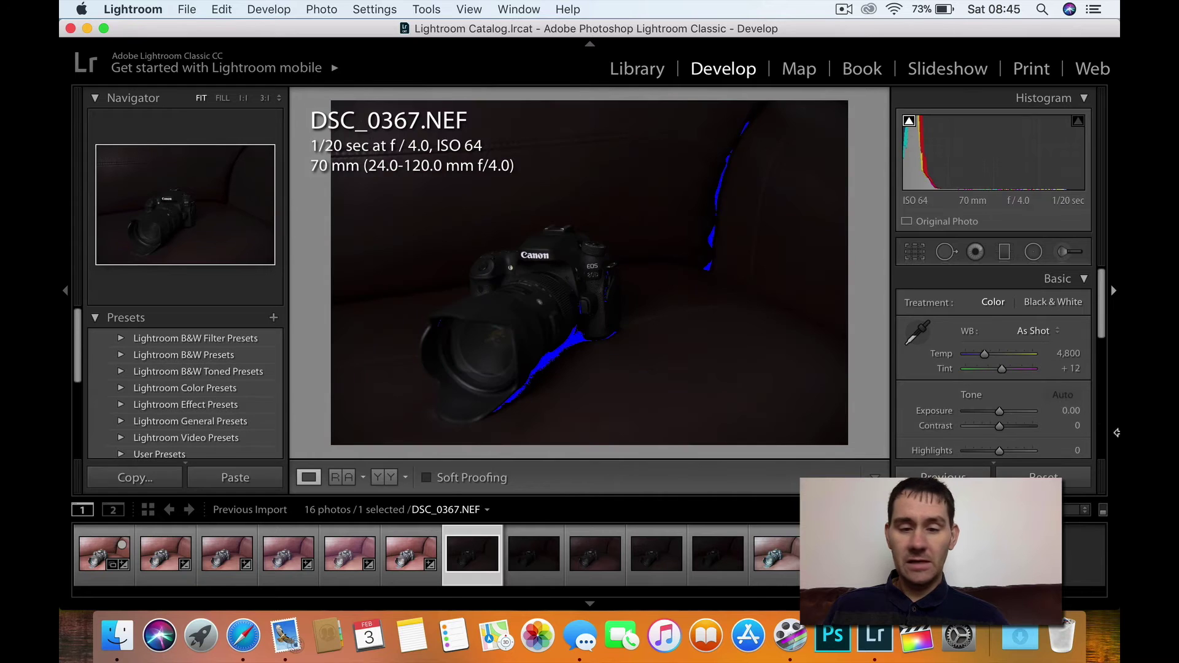
# Step: Set DSC_0367's Exposure to +4.00
pyautogui.click(1072, 417)
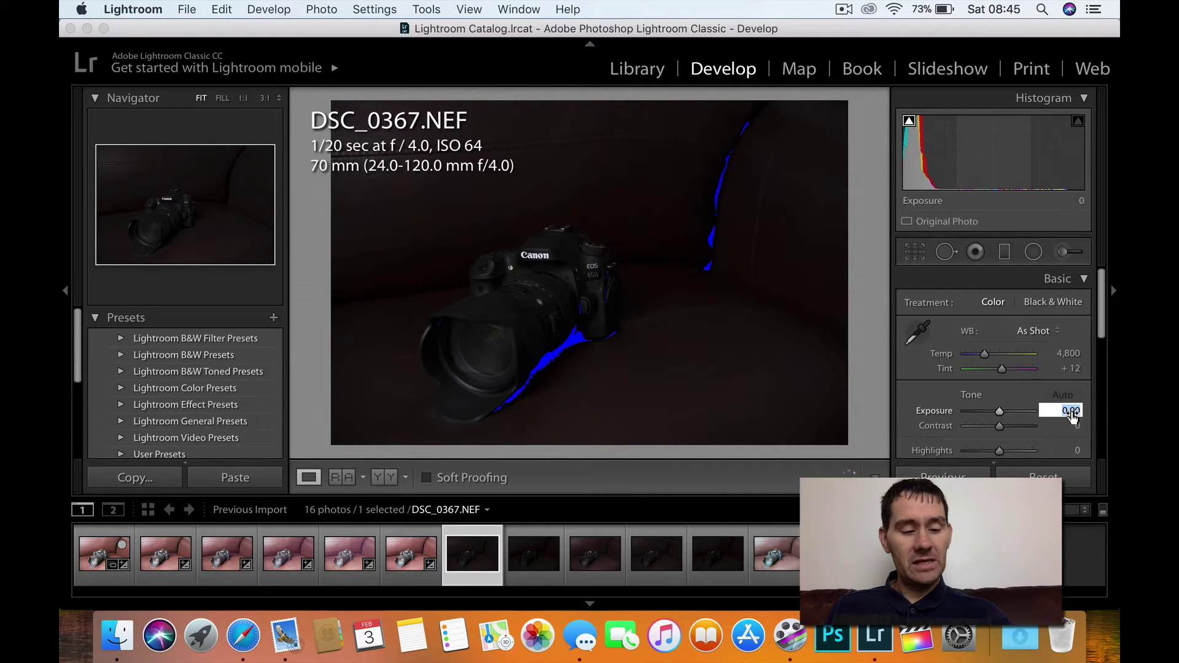
pyautogui.write('4')
pyautogui.press('Return')
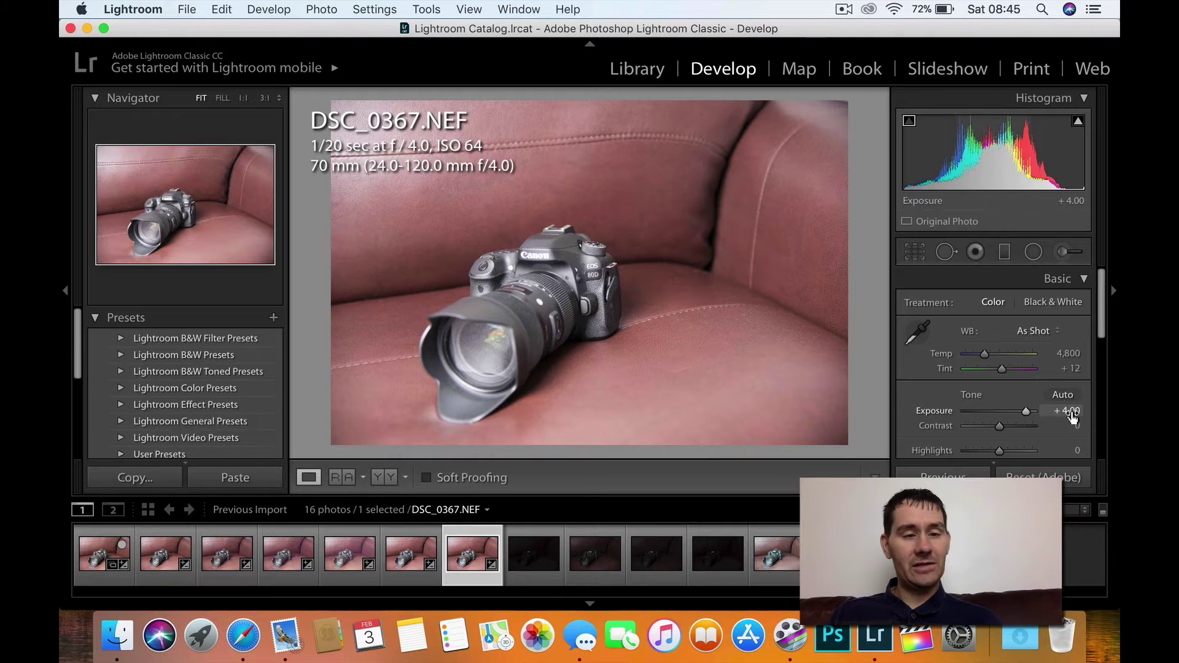
# Step: Hide the panels, flip DSC_0367 between edit and original, then advance to DSC_0368
pyautogui.hotkey('shift', 'Tab')
pyautogui.press('\\')
pyautogui.press('\\')
pyautogui.press('\\')
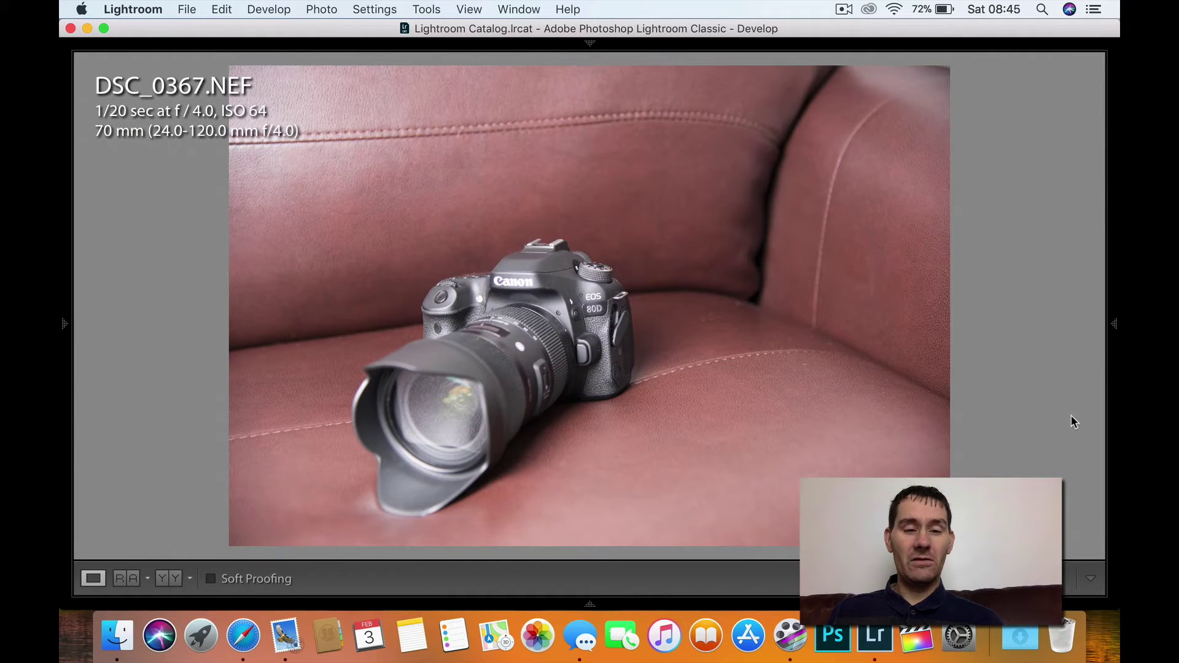
pyautogui.press('\\')
pyautogui.press('\\')
pyautogui.press('\\')
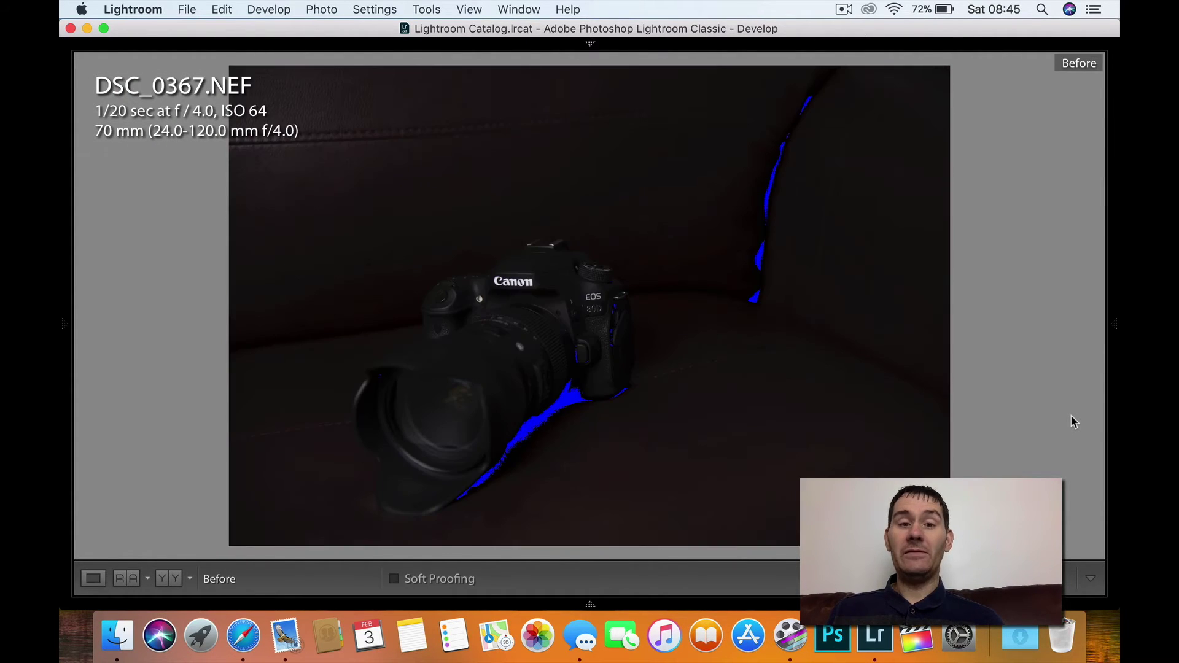
pyautogui.press('\\')
pyautogui.press('\\')
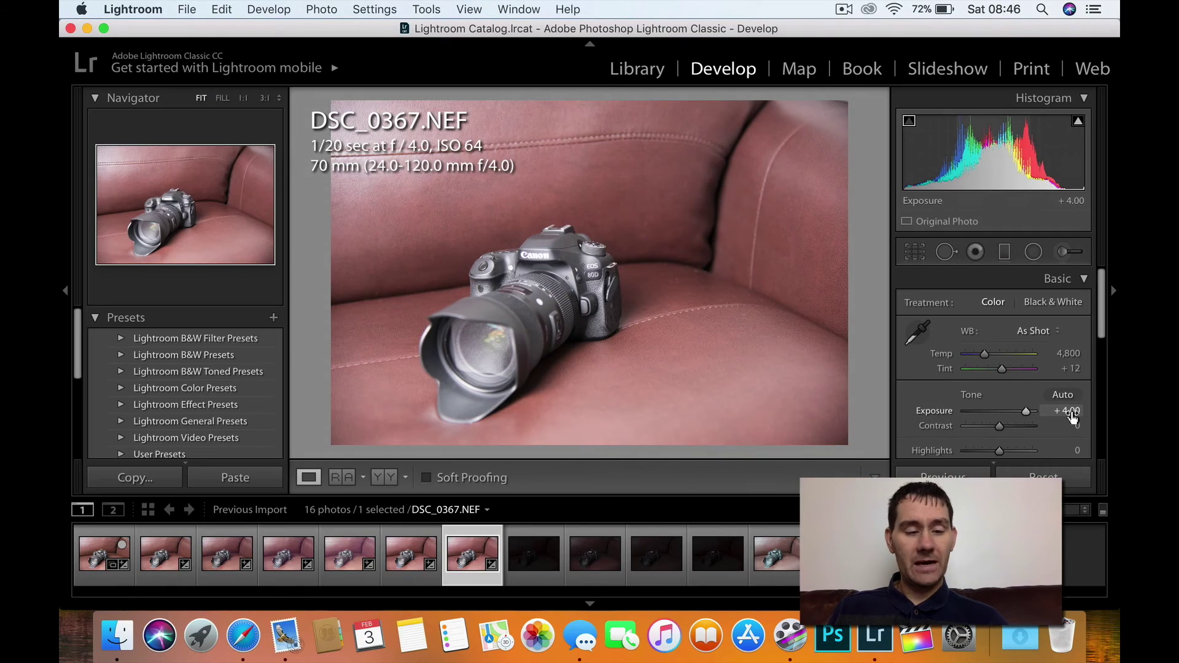
pyautogui.press('Right')
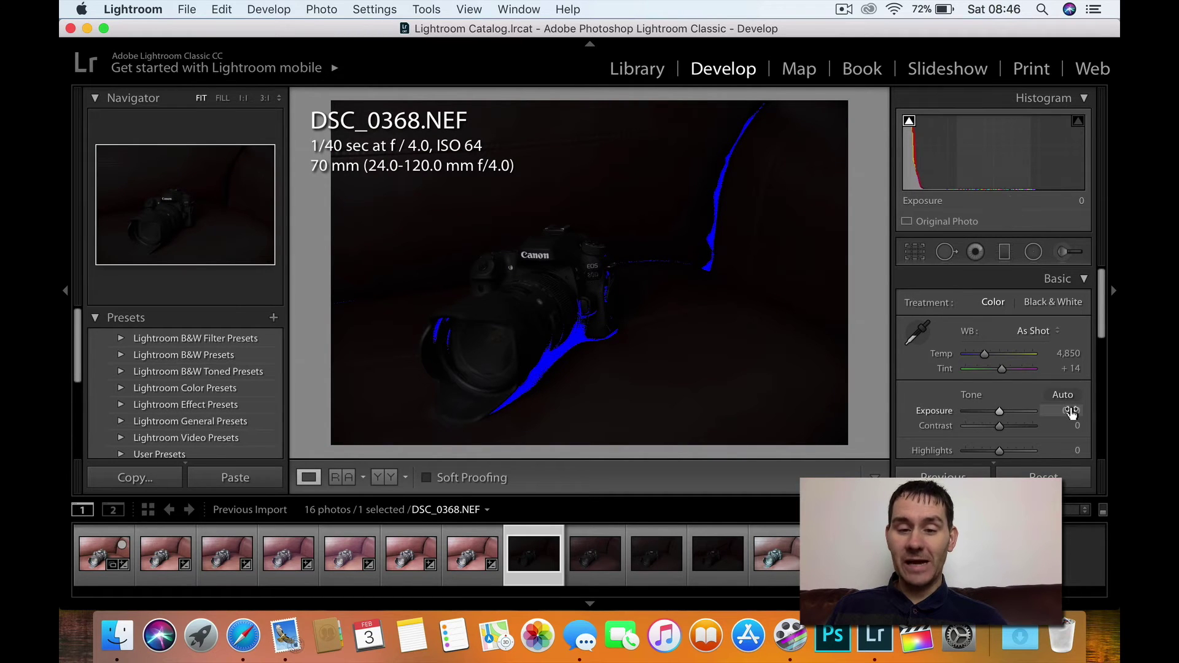
# Step: Set DSC_0368's Exposure to +5.00
pyautogui.click(1070, 411)
pyautogui.write('5')
pyautogui.press('Return')
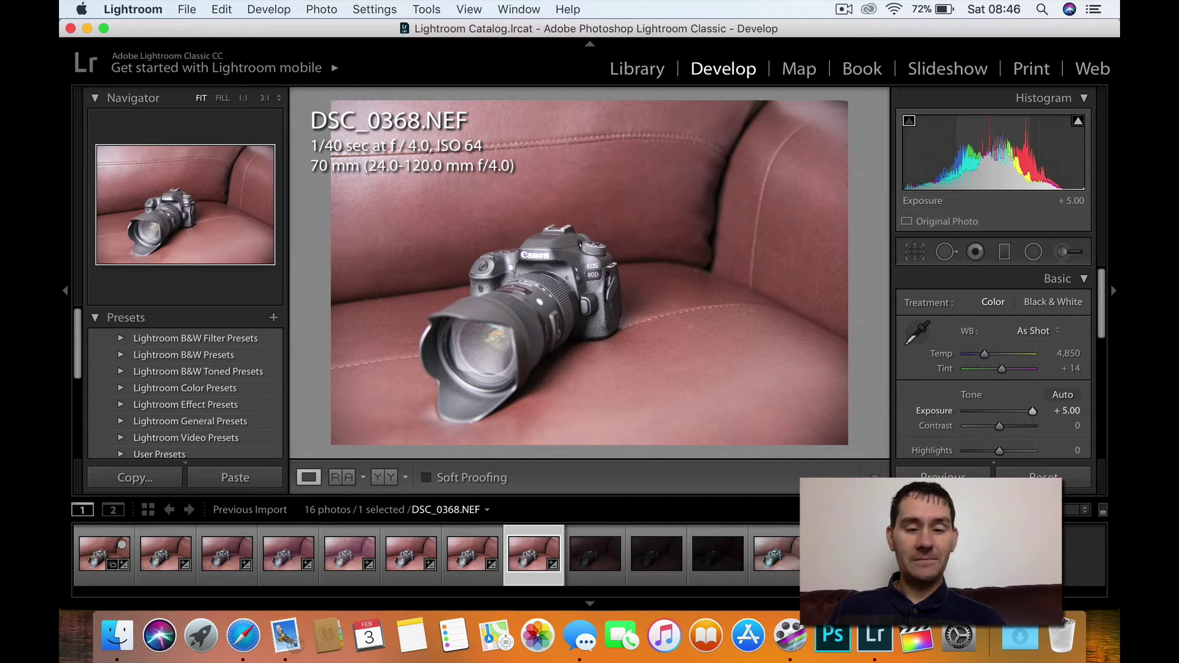
# Step: Compare DSC_0368 against its dark original, preview it full screen, then restore the panels
pyautogui.hotkey('shift', 'Tab')
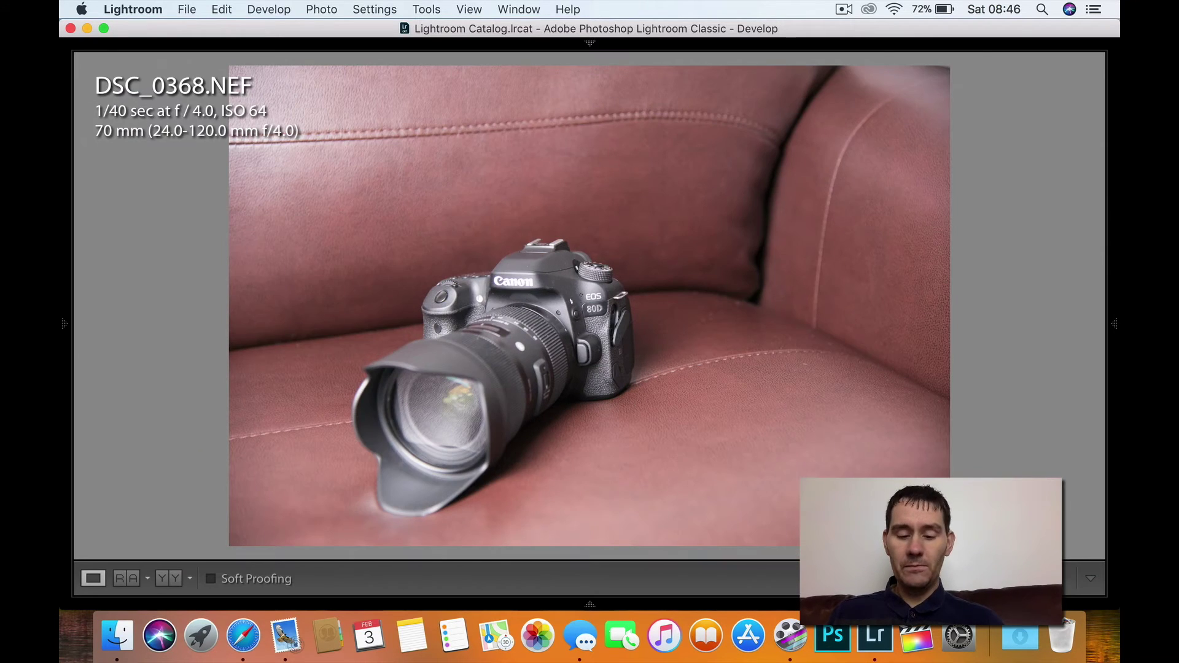
pyautogui.press('\\')
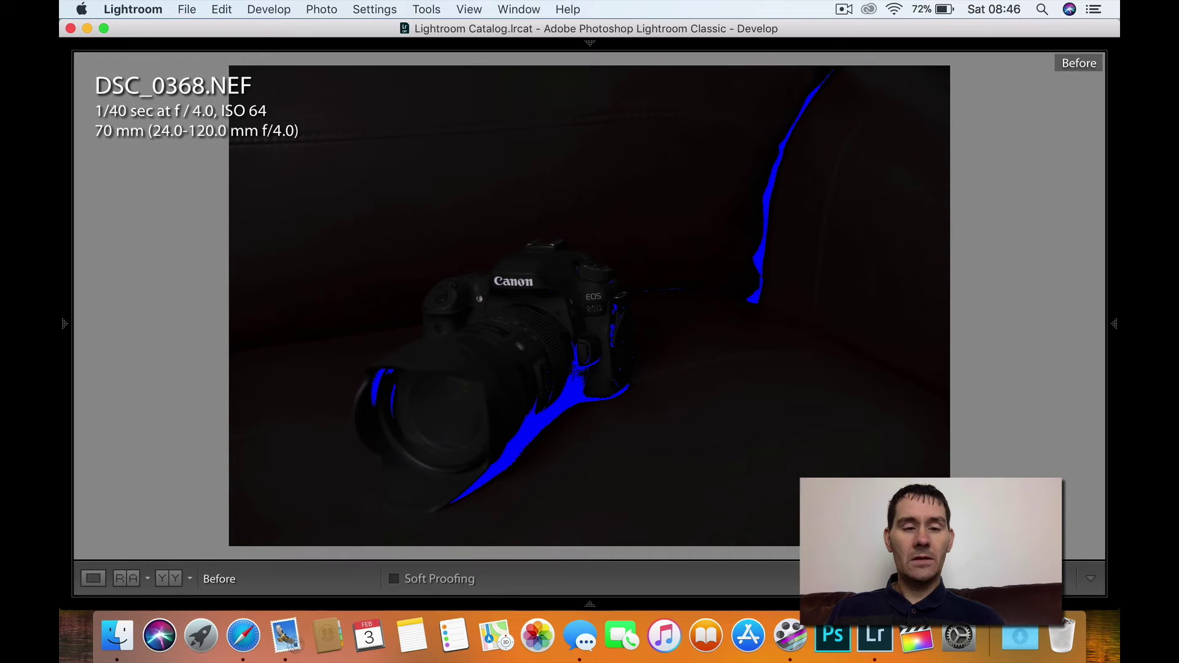
pyautogui.press('\\')
pyautogui.press('f')
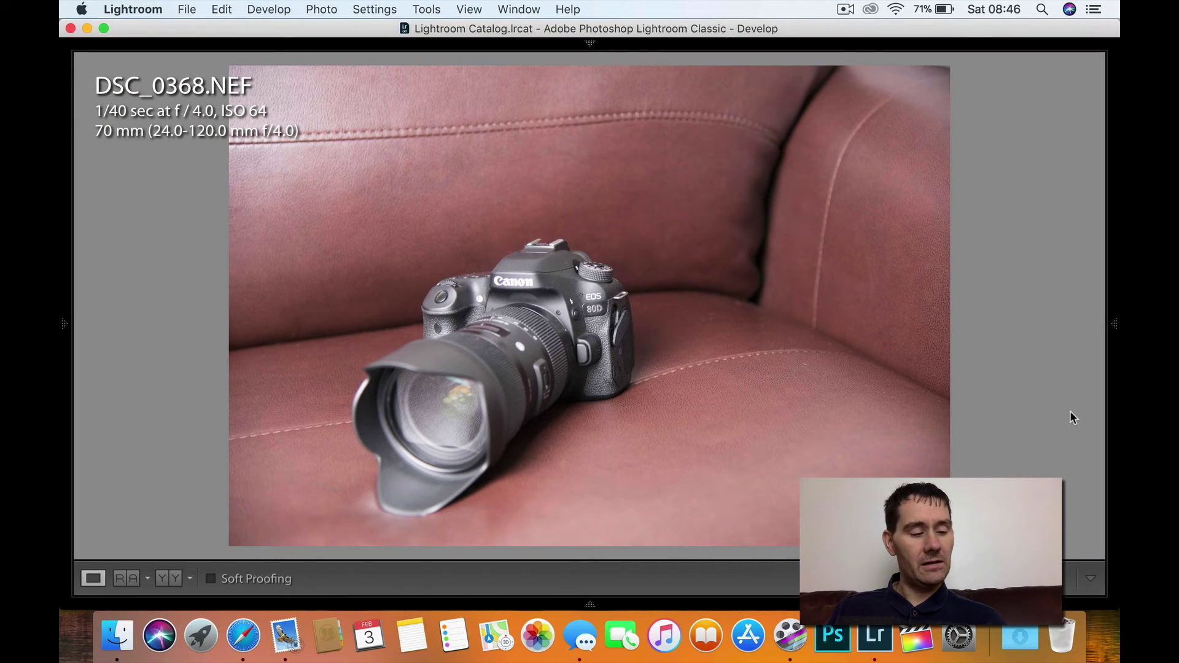
pyautogui.hotkey('shift', 'Tab')
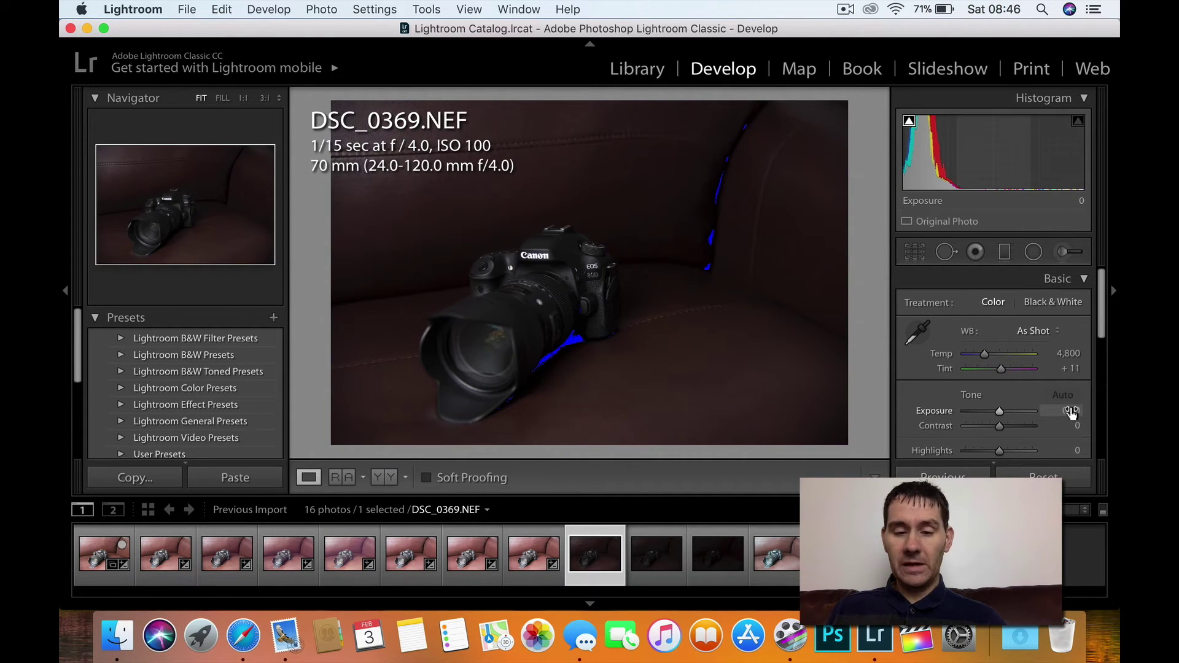
# Step: Set Exposure to +3.00 on DSC_0369 and +4.00 on DSC_0370
pyautogui.click(1071, 411)
pyautogui.write('3')
pyautogui.press('Return')
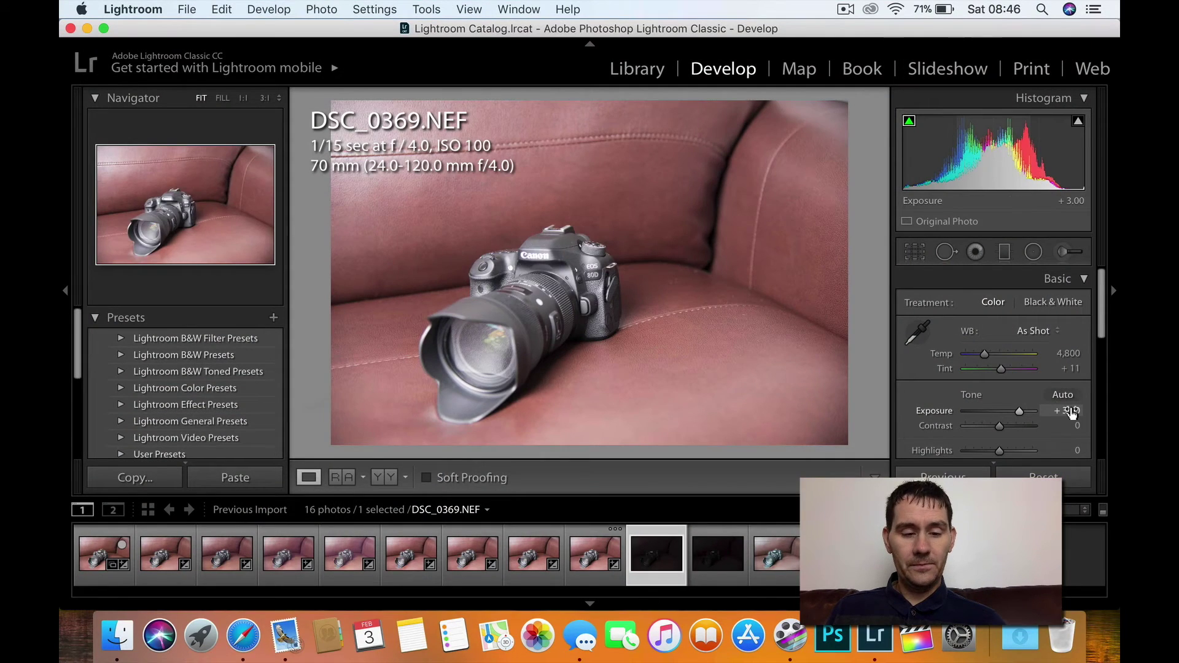
pyautogui.click(1072, 411)
pyautogui.write('4')
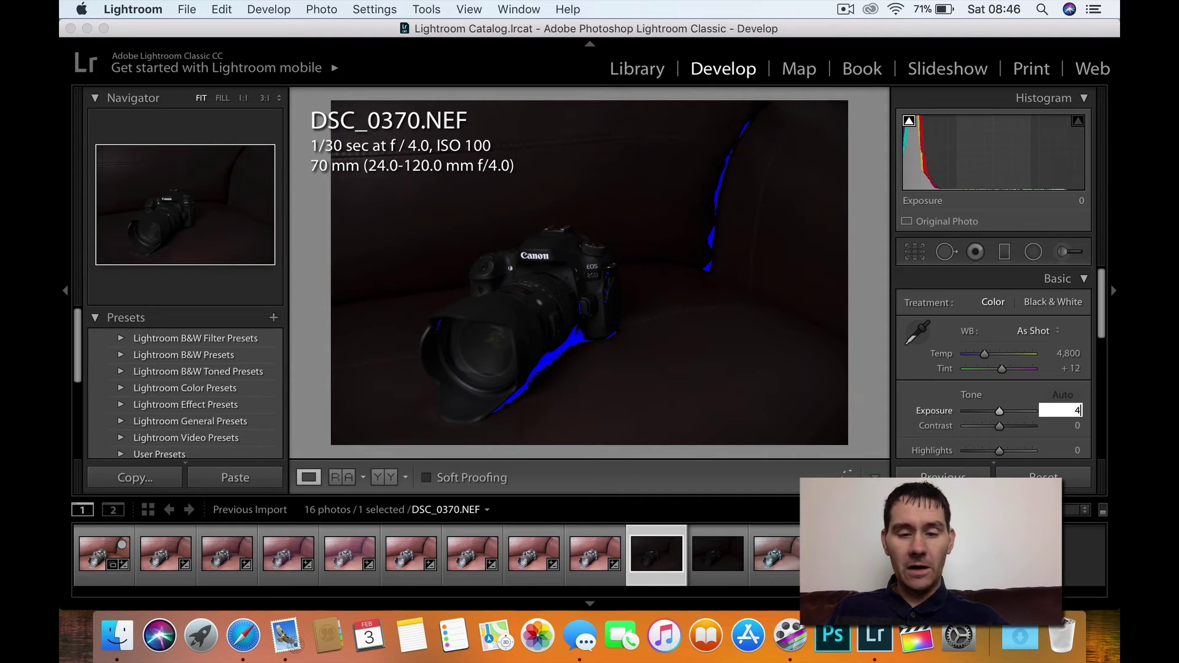
pyautogui.press('Return')
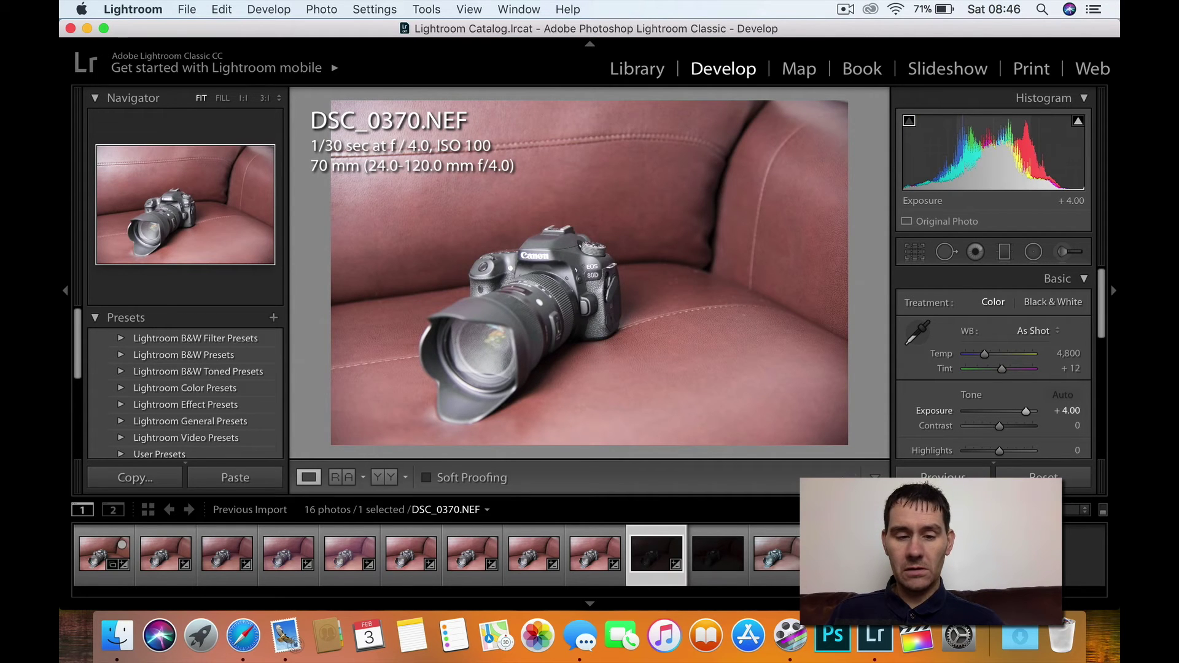
# Step: Move to DSC_0371 and set its Exposure to +5.00, then step back and preview full screen
pyautogui.press('Right')
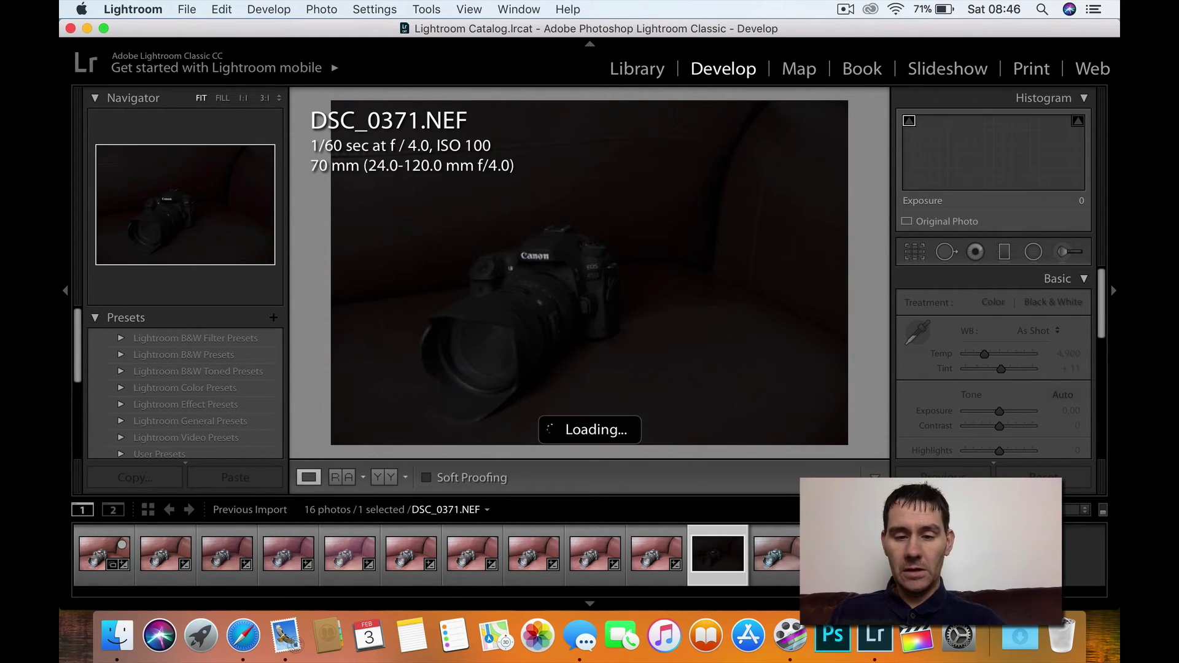
pyautogui.click(1073, 409)
pyautogui.write('5')
pyautogui.press('Return')
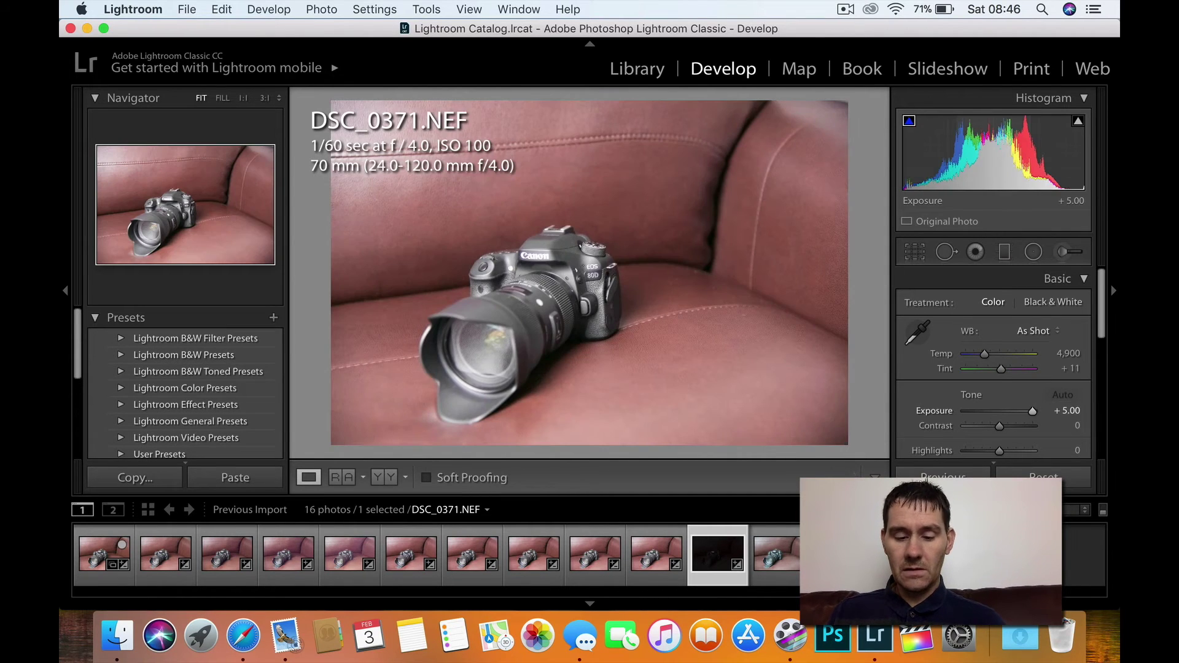
pyautogui.press('Left')
pyautogui.press('f')
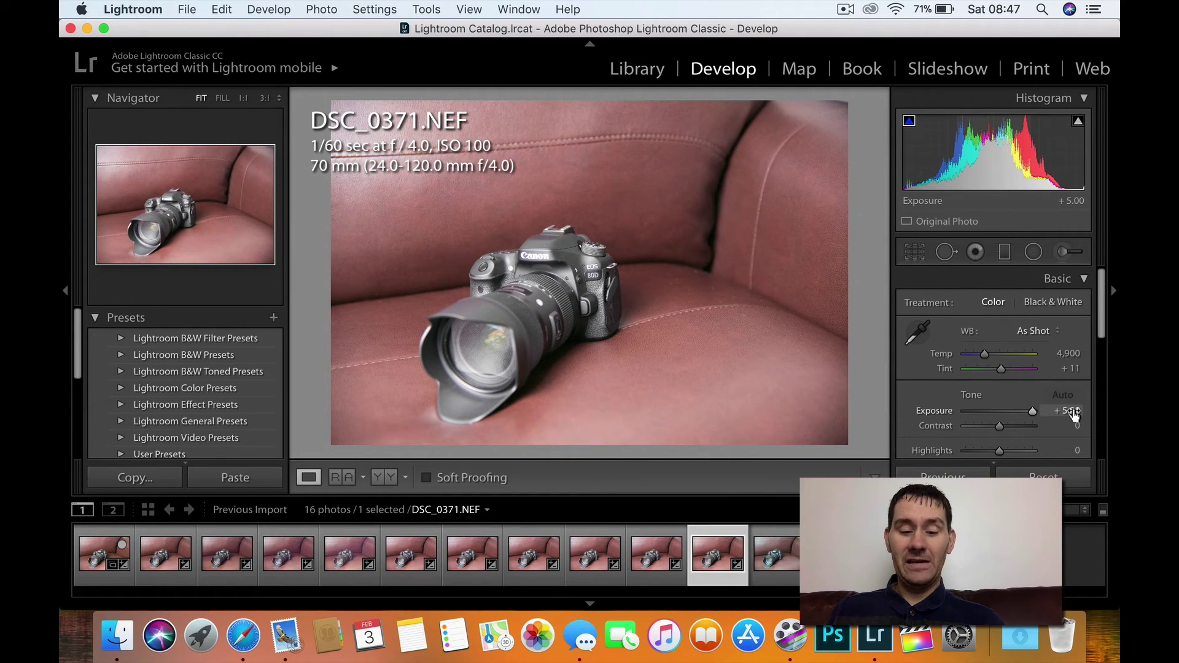
# Step: Toggle Before/After on DSC_0371 to compare the brightened edit with its dark original
pyautogui.press('\\')
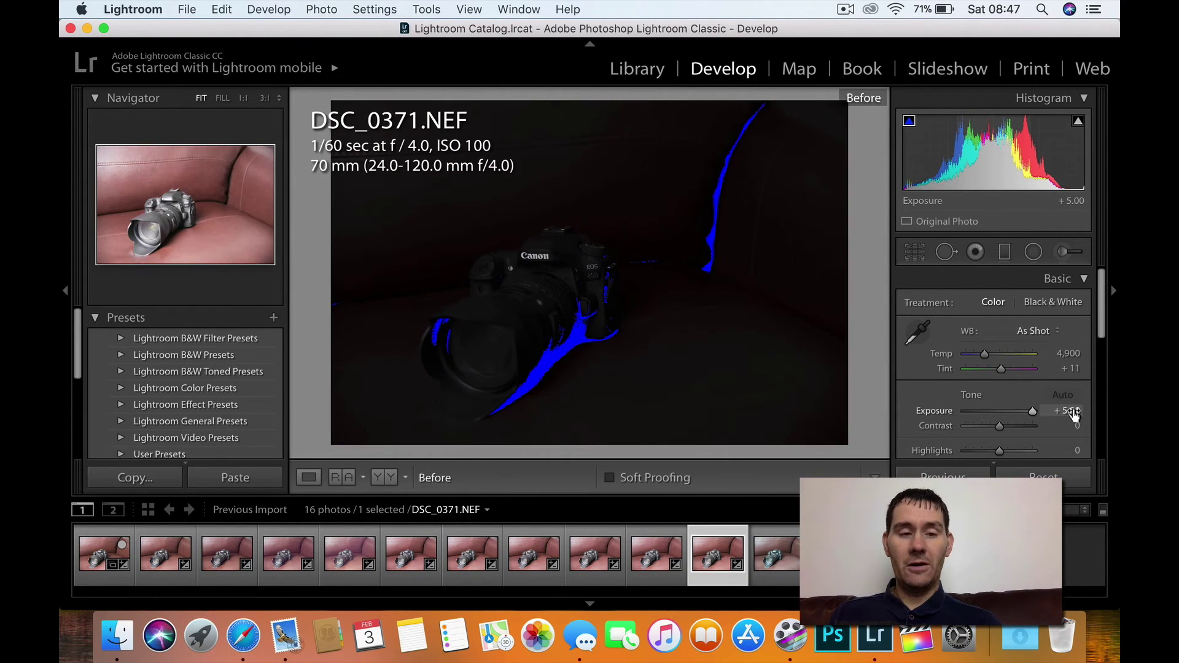
pyautogui.press('\\')
pyautogui.press('f')
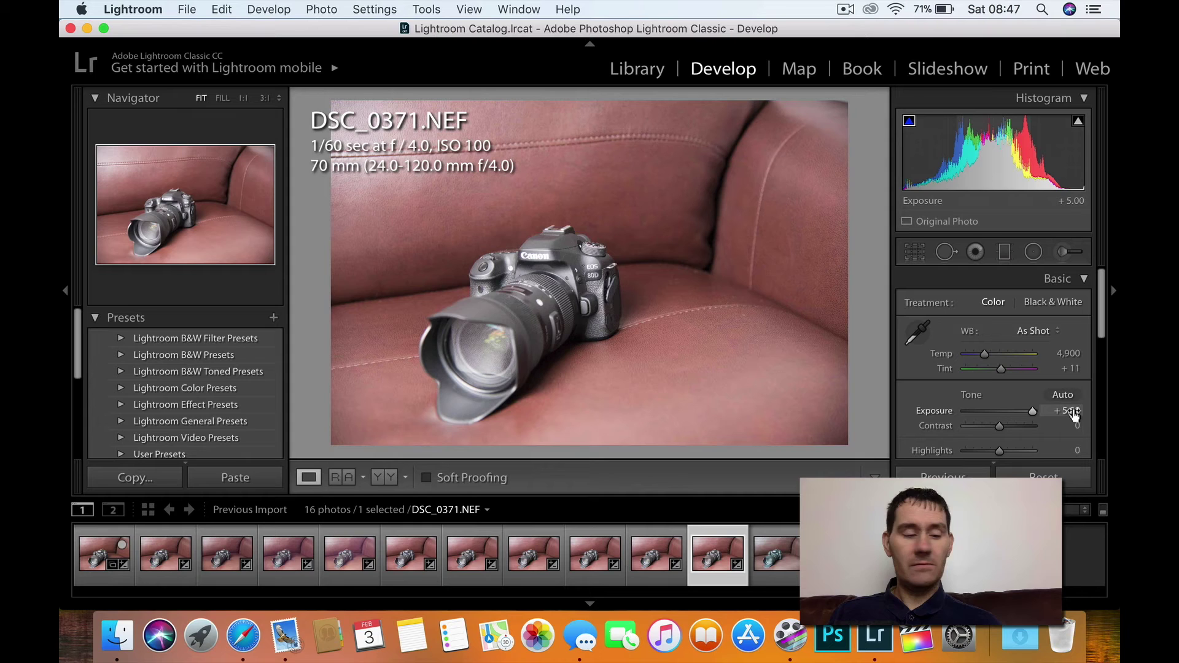
# Step: Repeat the before/after comparison with all panels hidden, then restore the panels and advance to DSC_0372
pyautogui.hotkey('shift', 'Tab')
pyautogui.press('\\')
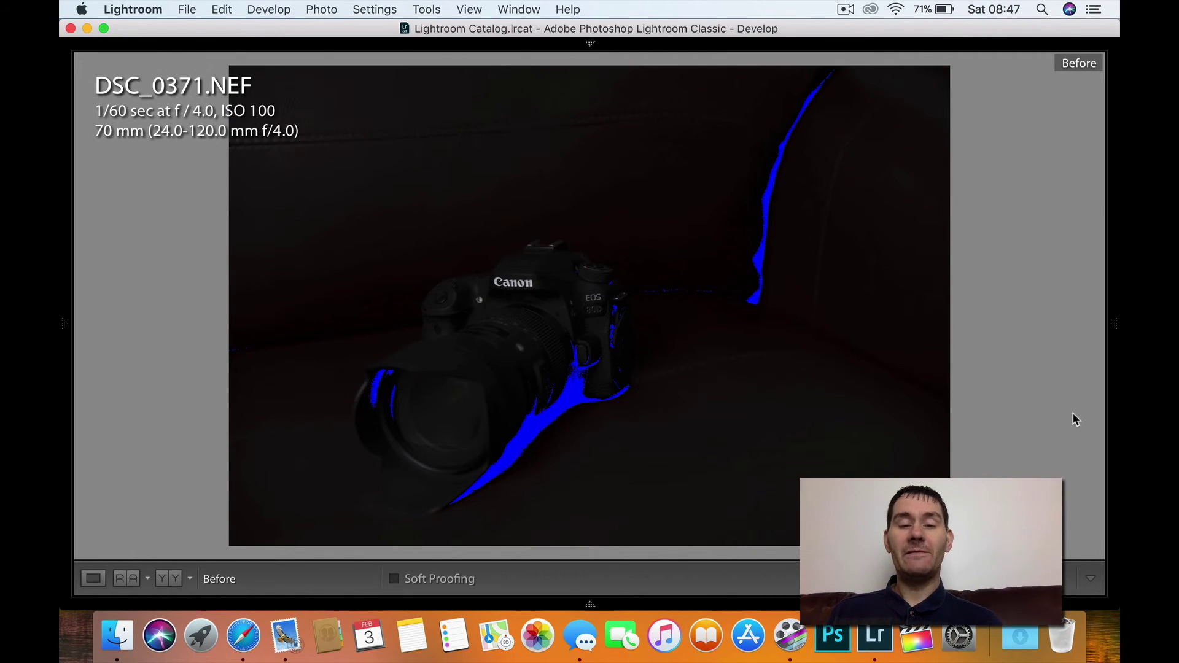
pyautogui.press('\\')
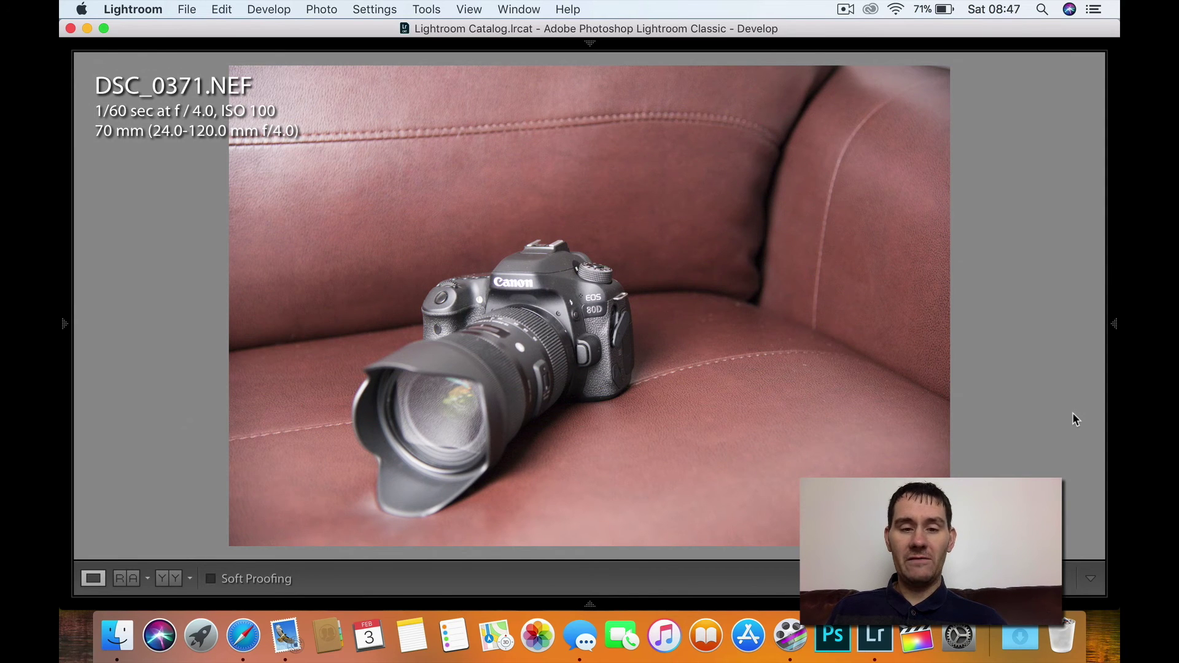
pyautogui.hotkey('shift', 'Tab')
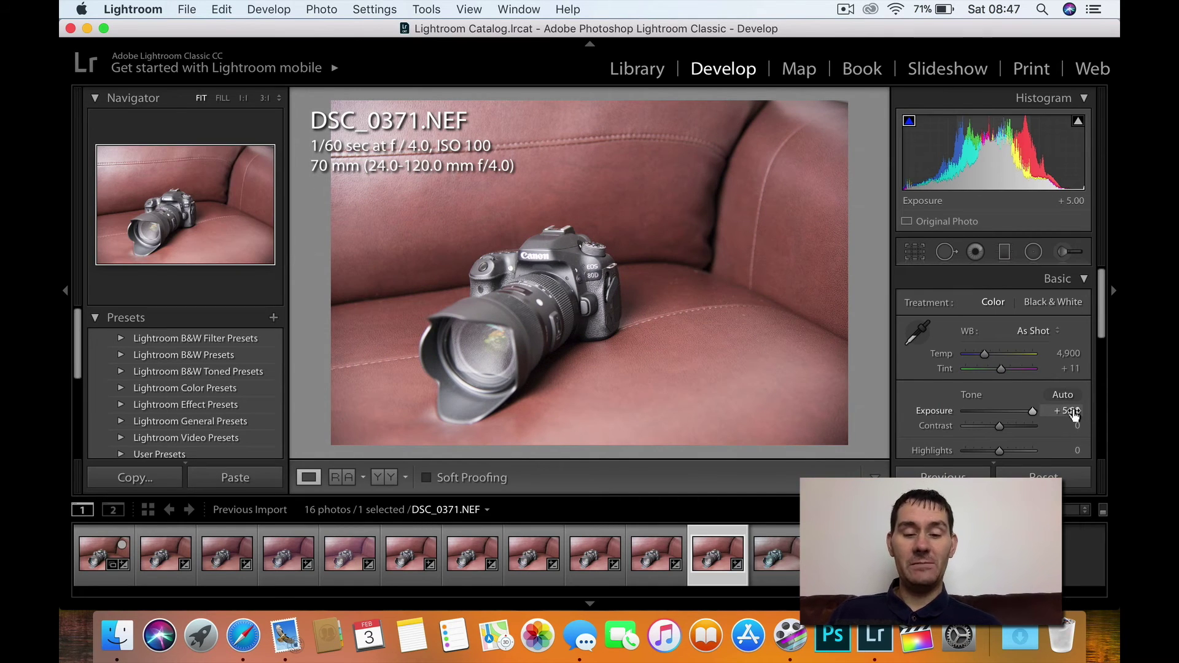
pyautogui.press('Right')
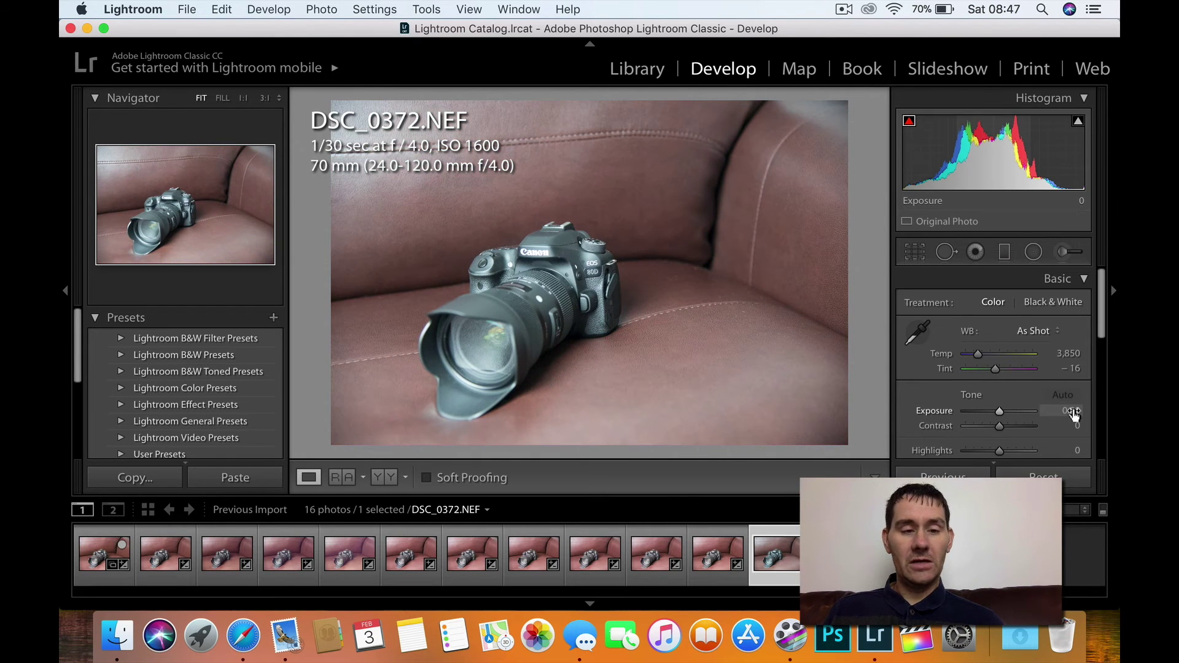
# Step: Step forward through the correctly exposed shots, starting with DSC_0373
pyautogui.press('Right')
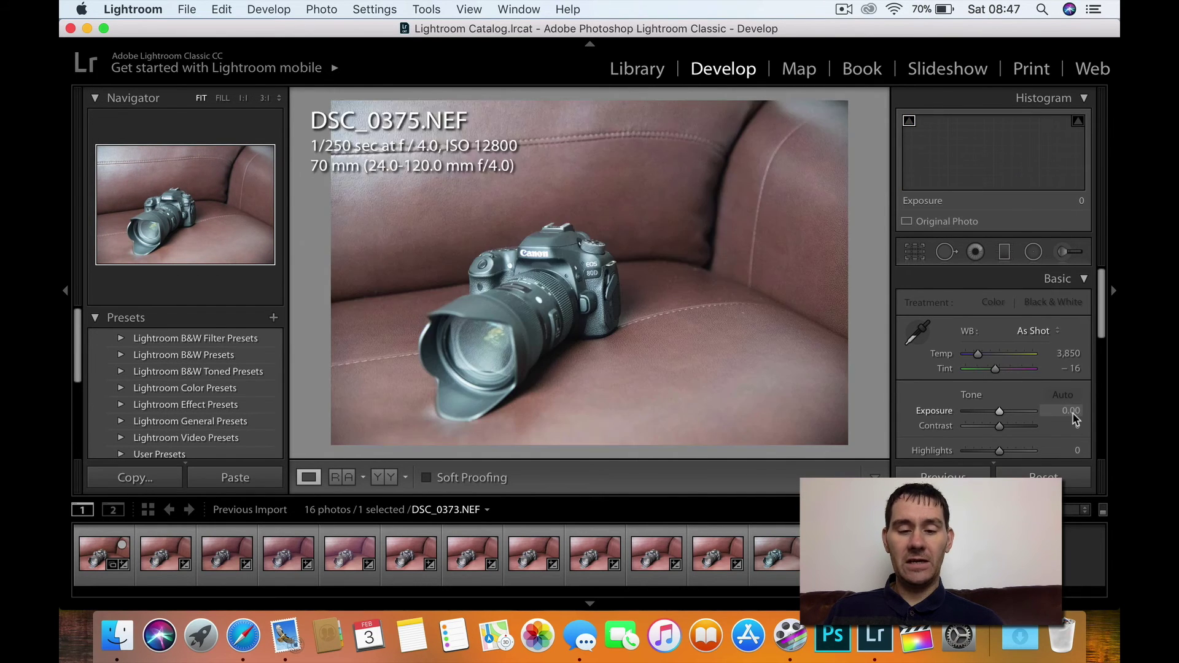
pyautogui.press('Right')
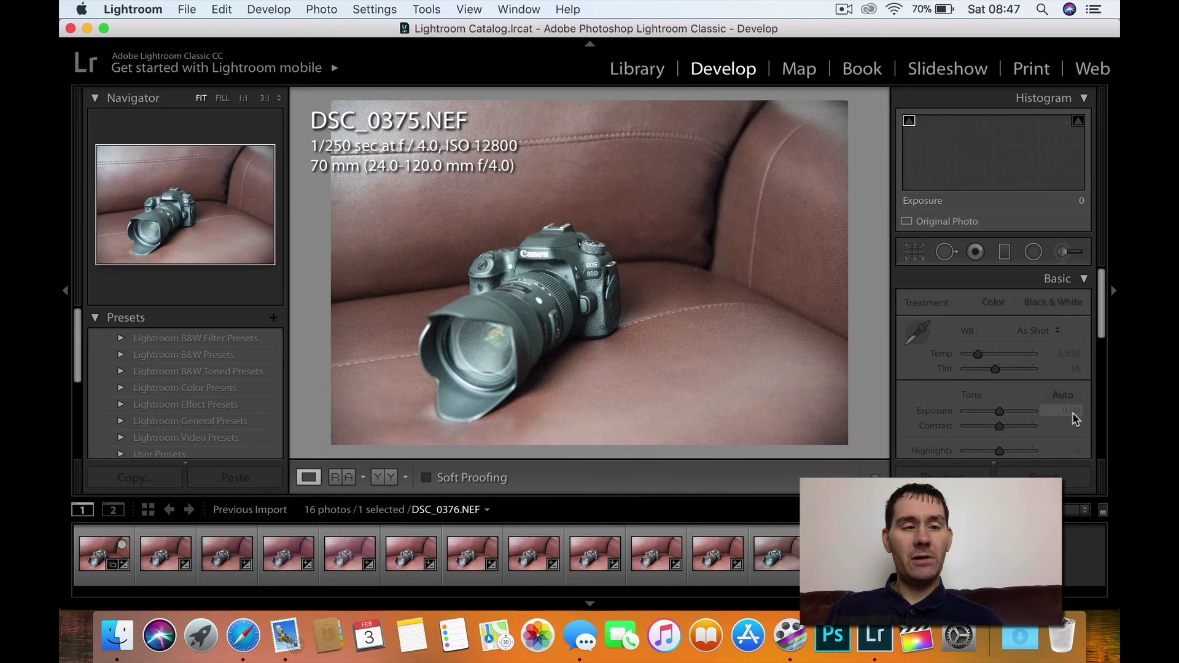